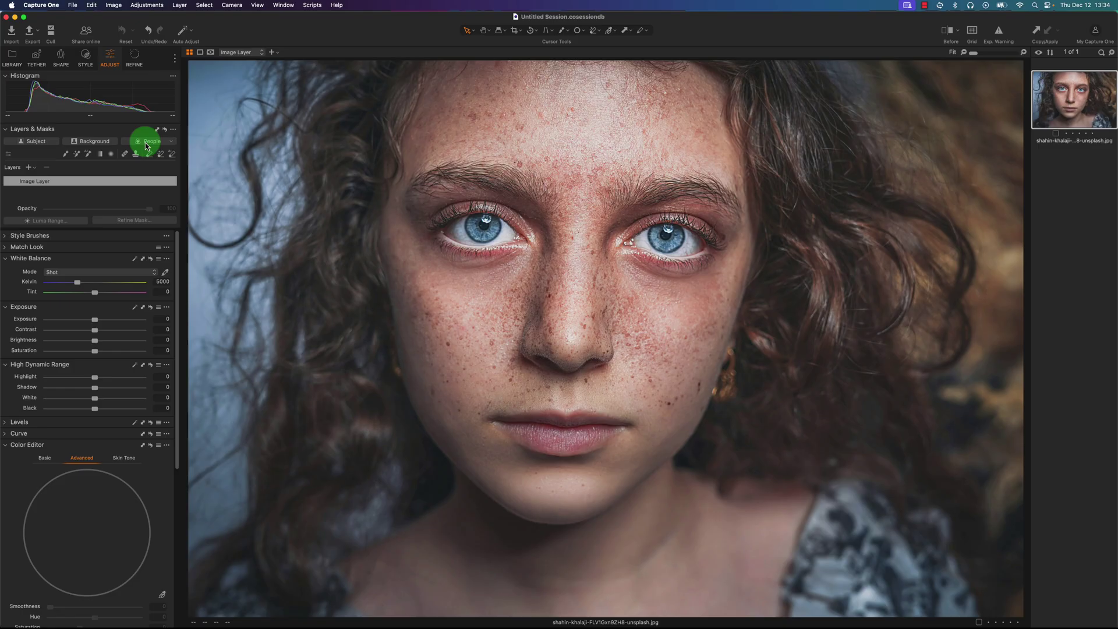
Create a mask layer from the People option Pupil and Iris
click(165, 140)
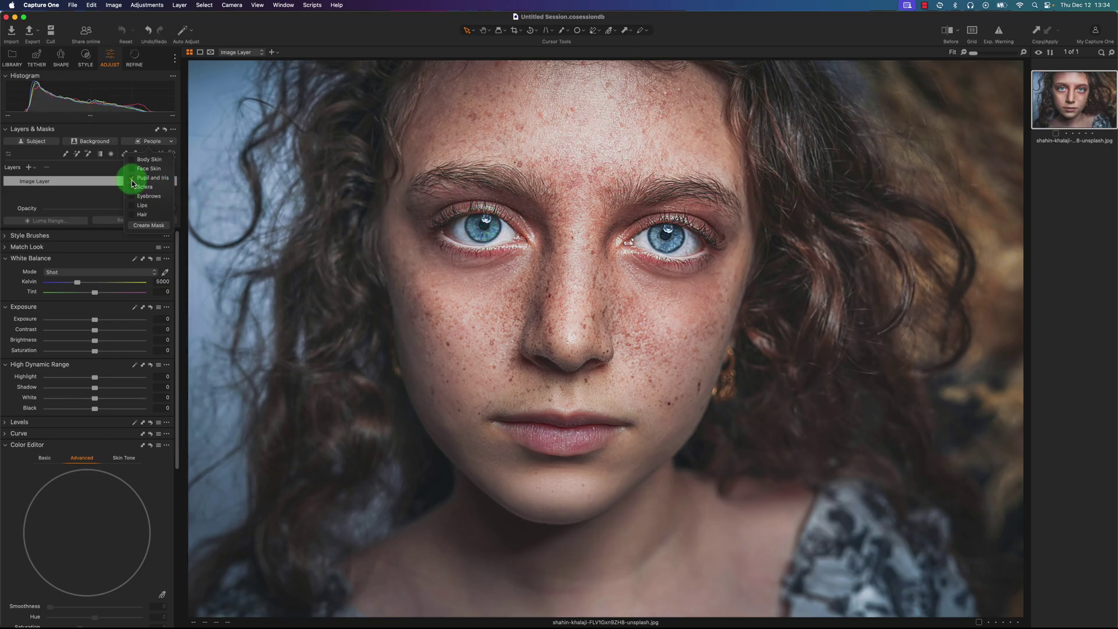
click(149, 226)
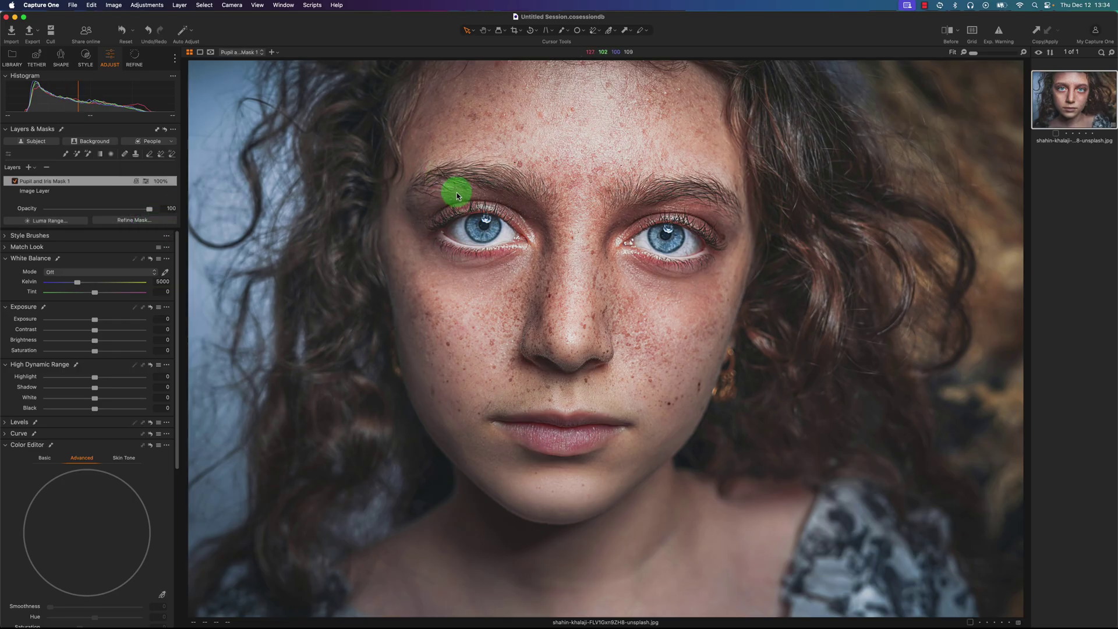
Set the mask to Always Display as a red overlay and zoom to 200% on both eyes
key(m)
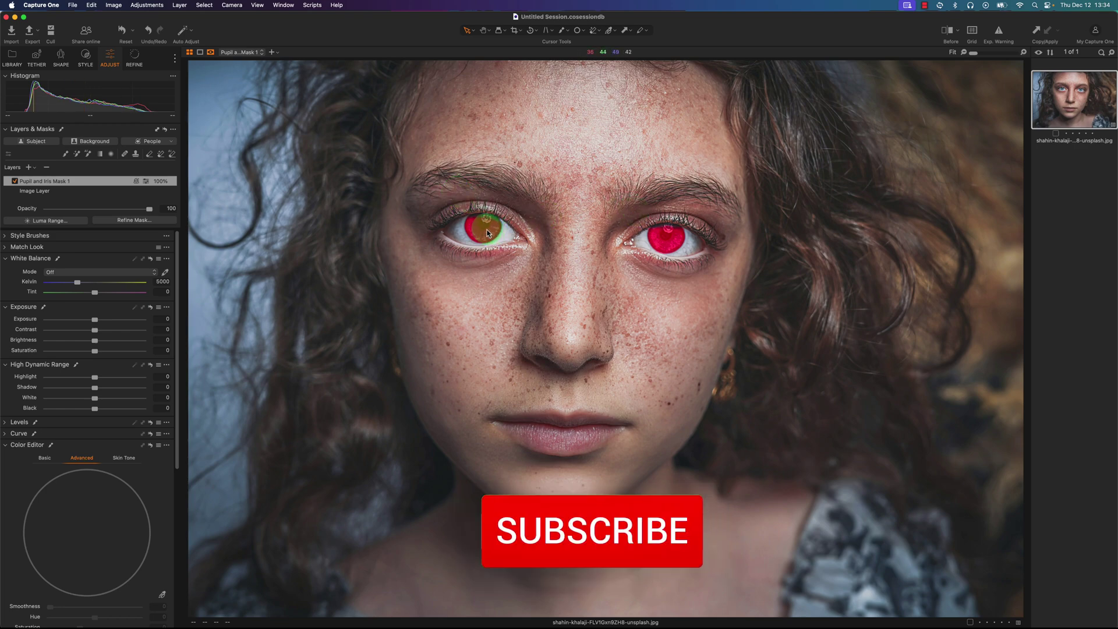
scroll(488, 234, up, 5)
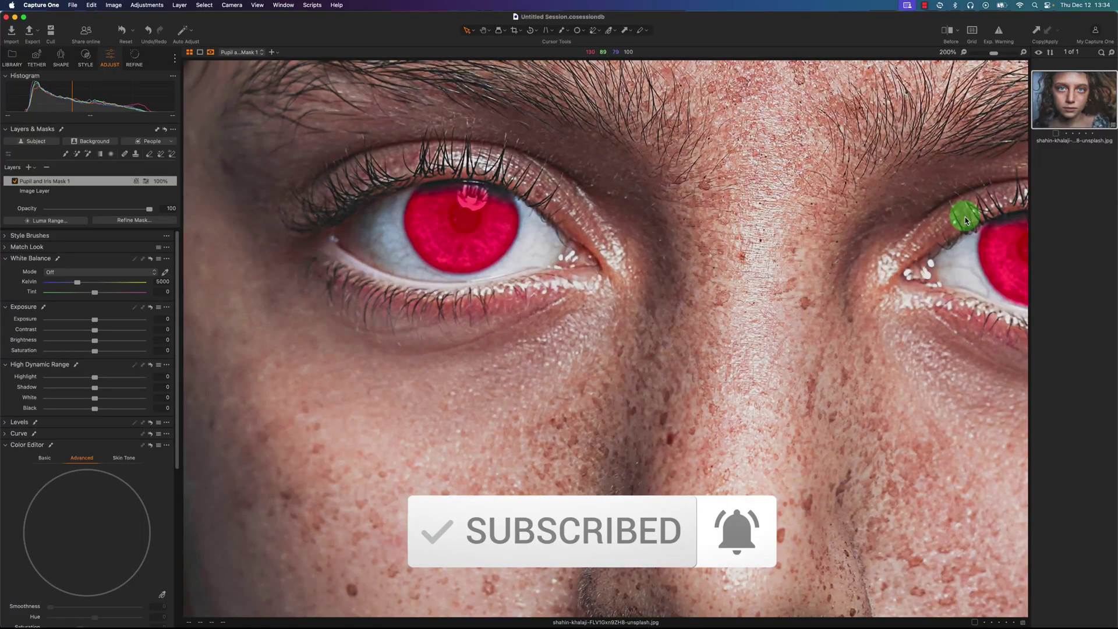
scroll(944, 194, right, 2)
scroll(956, 204, right, 3)
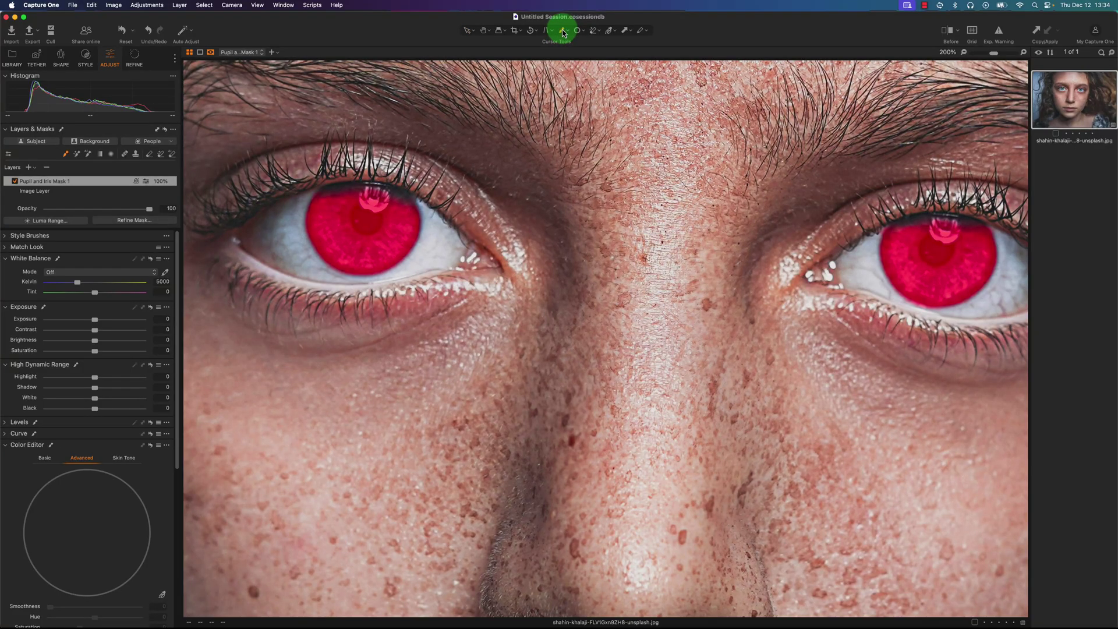
Paint the upper rim of each iris into the mask using the Magic Brush at hardness 91
drag(564, 35, 599, 46)
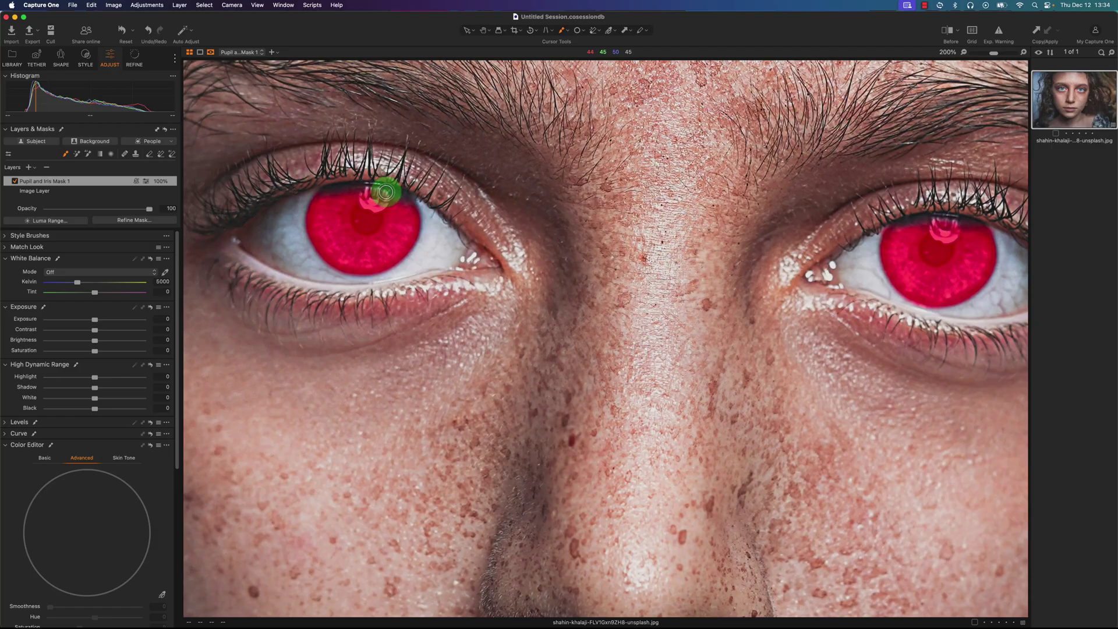
mouse_move(375, 187)
mouse_down()
mouse_move(370, 198)
mouse_move(357, 187)
mouse_up()
right_click(356, 202)
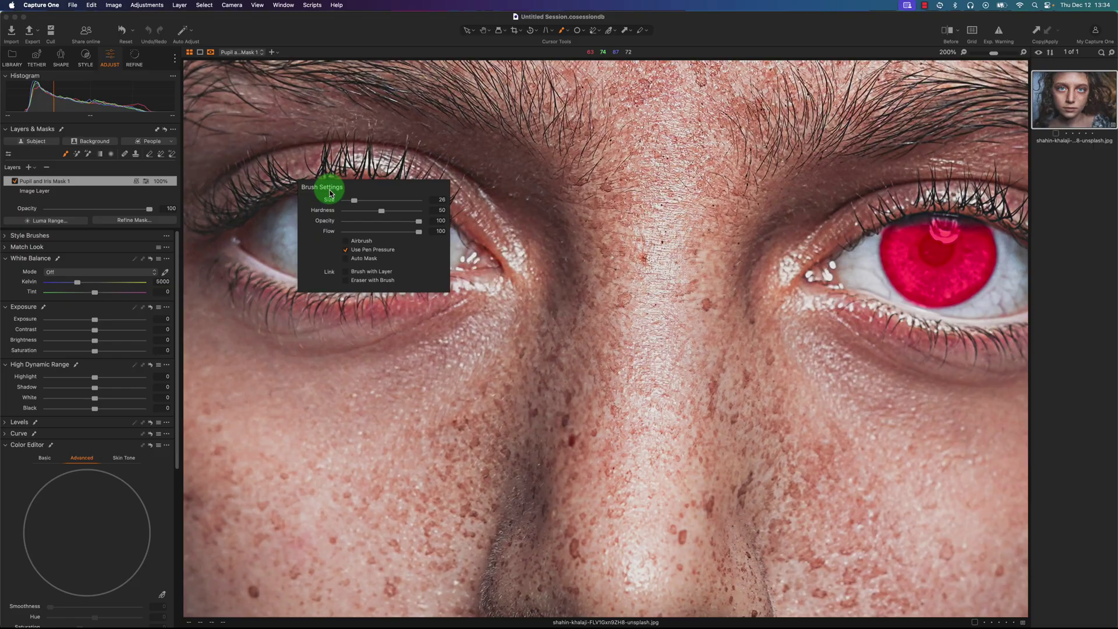
drag(405, 212, 412, 211)
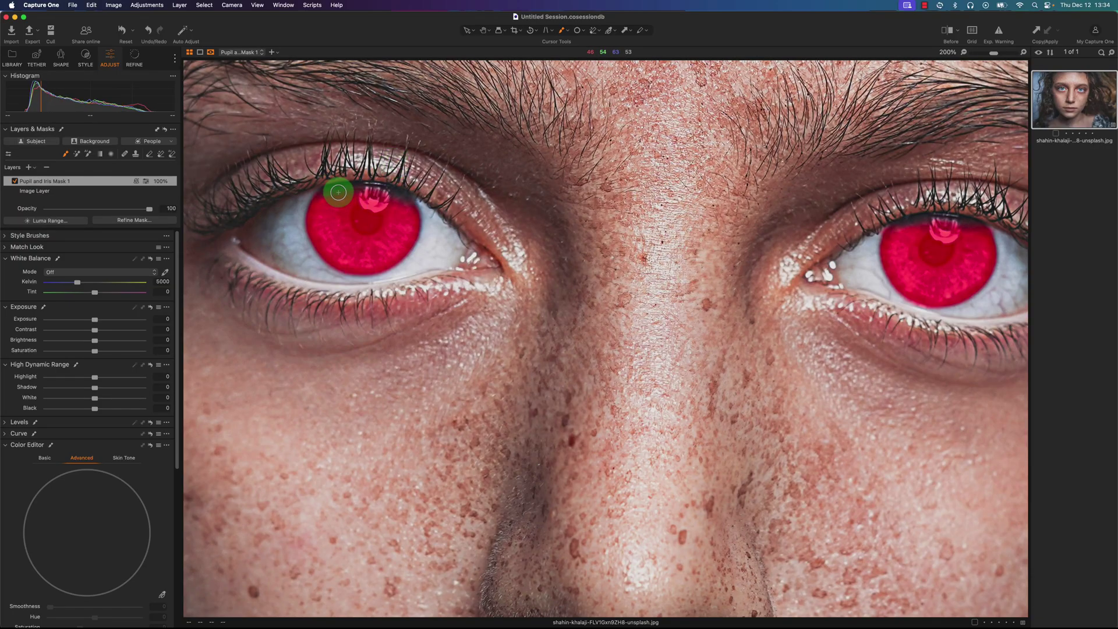
mouse_move(323, 195)
mouse_down()
mouse_move(367, 187)
mouse_move(347, 182)
mouse_move(336, 191)
mouse_move(374, 187)
mouse_move(411, 206)
mouse_move(396, 192)
mouse_move(346, 188)
mouse_move(399, 193)
mouse_move(408, 217)
mouse_move(400, 205)
mouse_up()
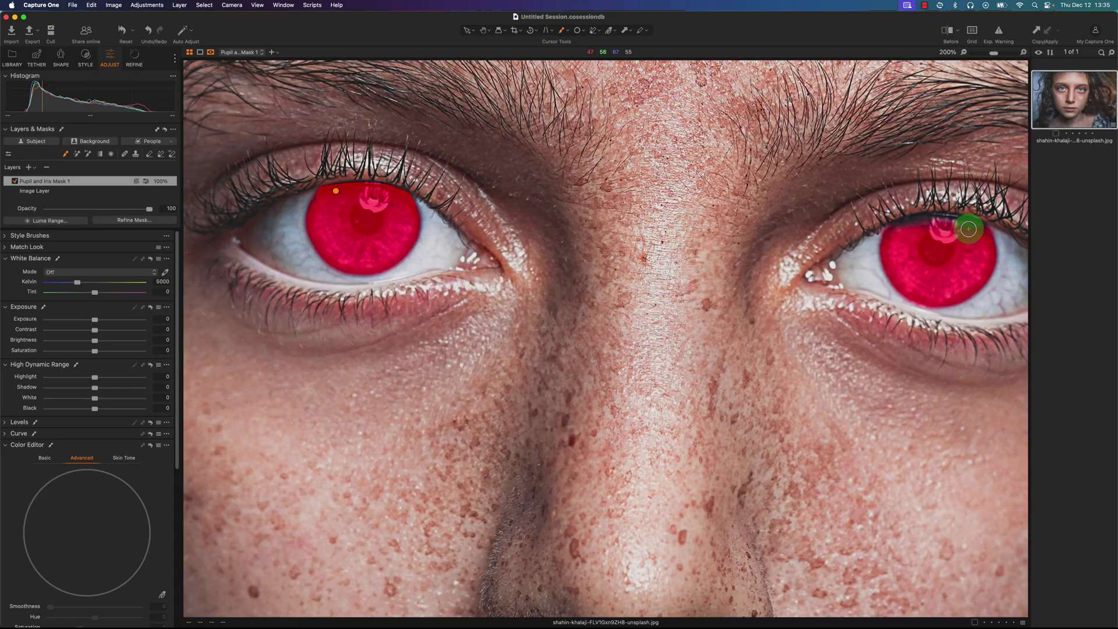
mouse_move(966, 222)
mouse_down()
mouse_move(895, 233)
mouse_move(977, 229)
mouse_move(934, 220)
mouse_move(895, 231)
mouse_move(987, 236)
mouse_move(931, 221)
mouse_move(977, 228)
mouse_move(907, 235)
mouse_move(940, 227)
mouse_up()
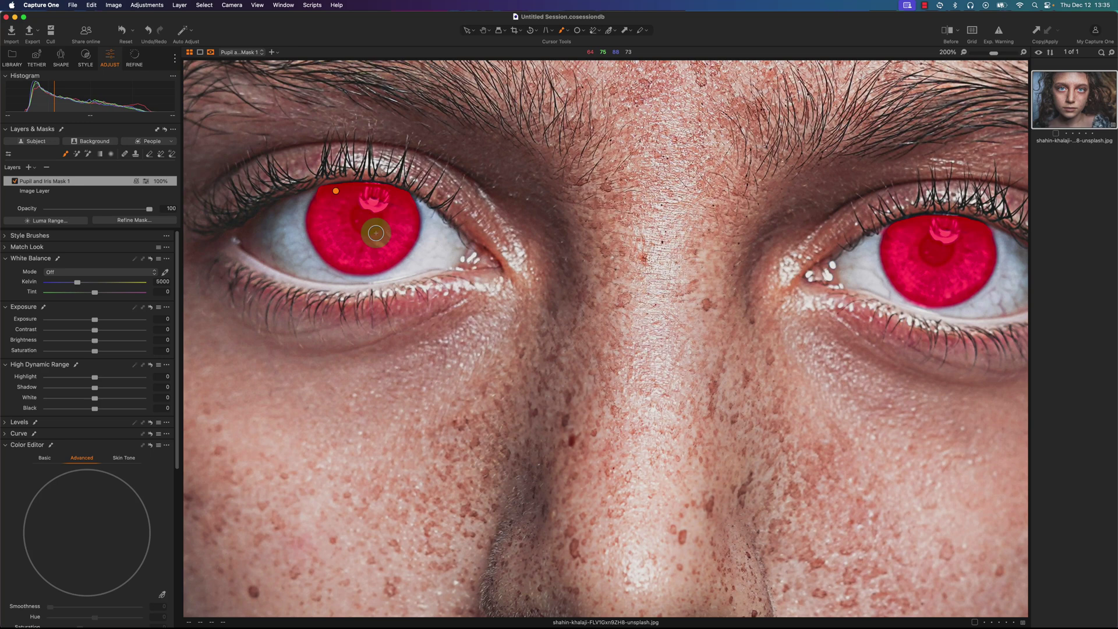
Set the mask to Never Display, fit the portrait in view, and pick the Select tool
key(m)
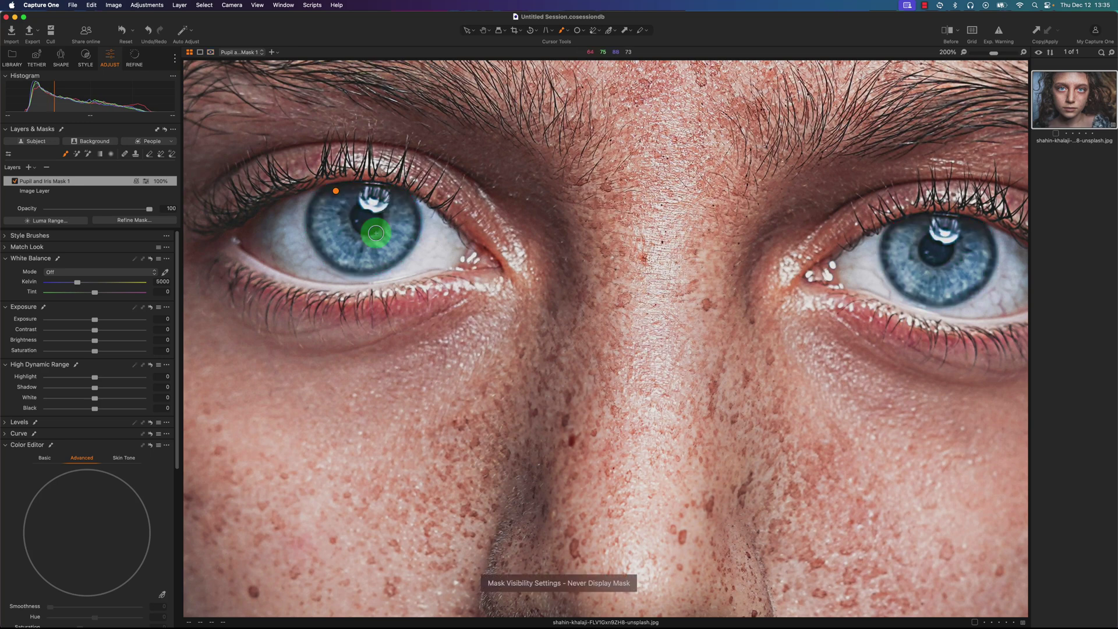
key(super+0)
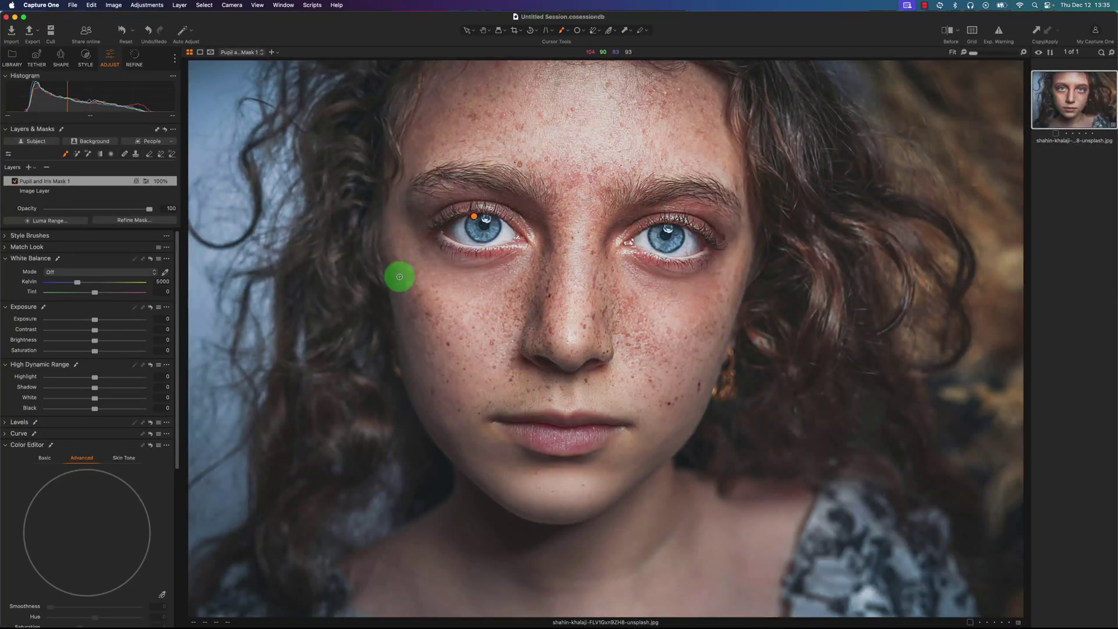
click(468, 32)
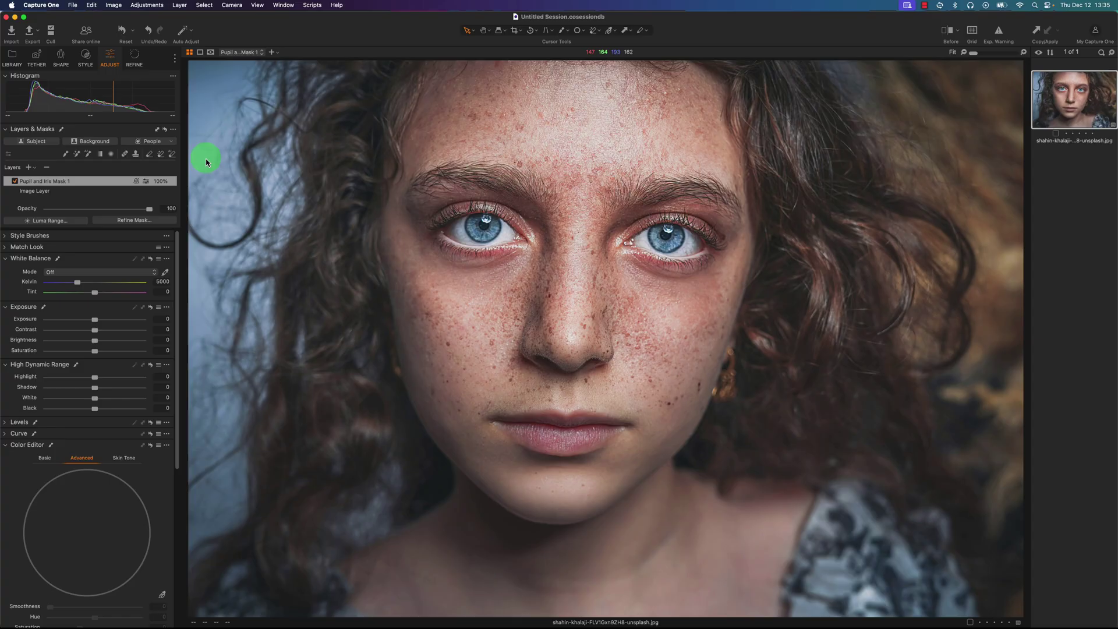
Collapse the Black & White tool and show the Color Editor's Advanced tab
mouse_move(474, 225)
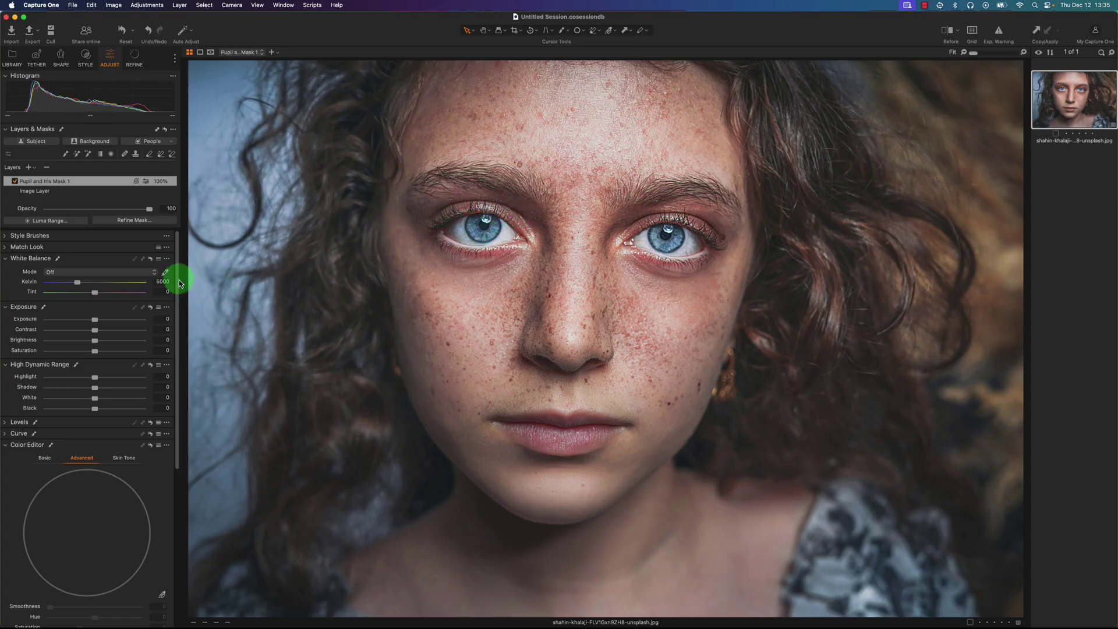
drag(178, 283, 172, 356)
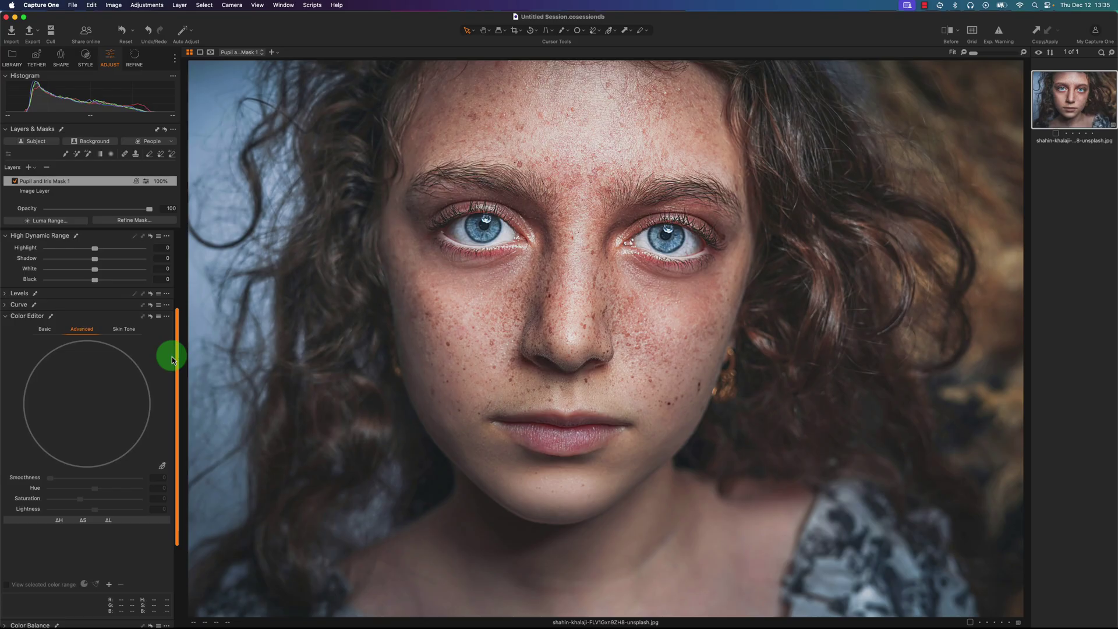
click(45, 306)
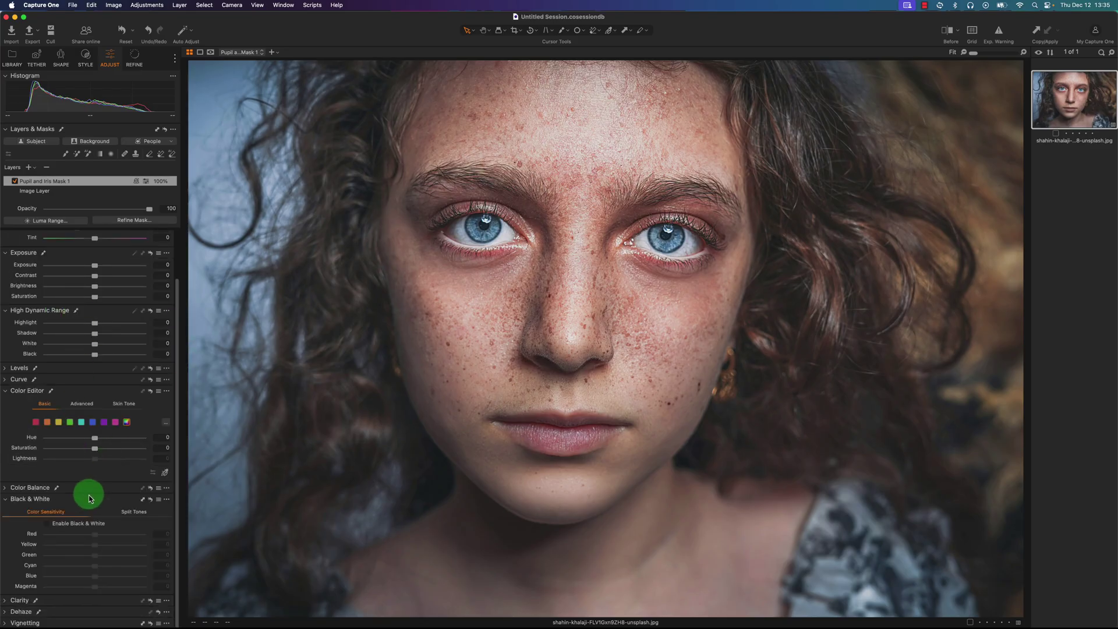
click(8, 499)
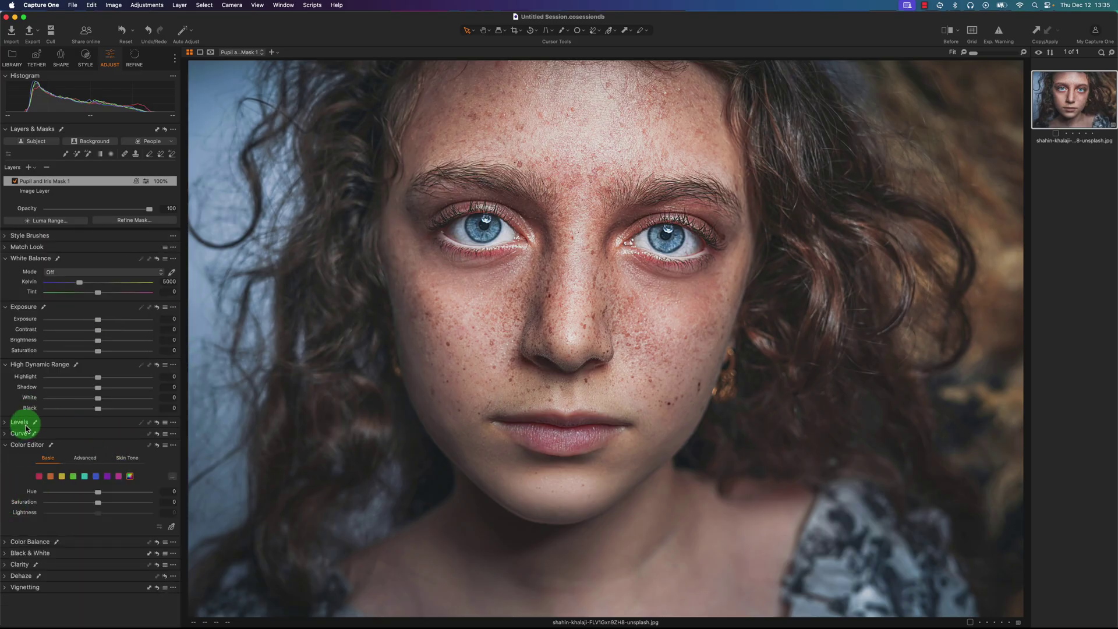
click(85, 459)
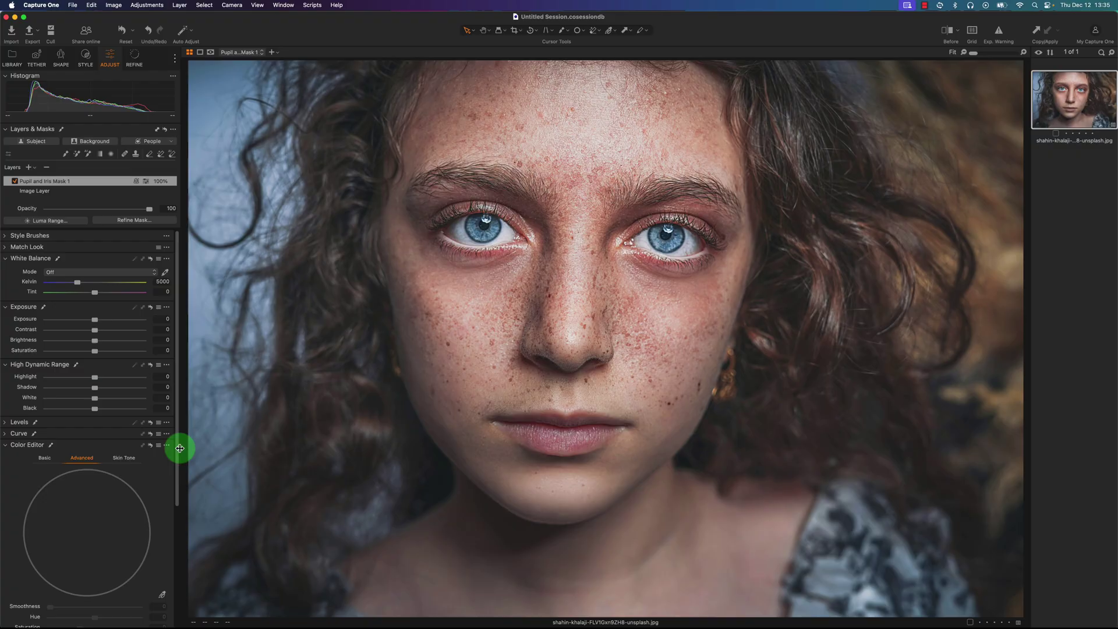
scroll(180, 448, down, 5)
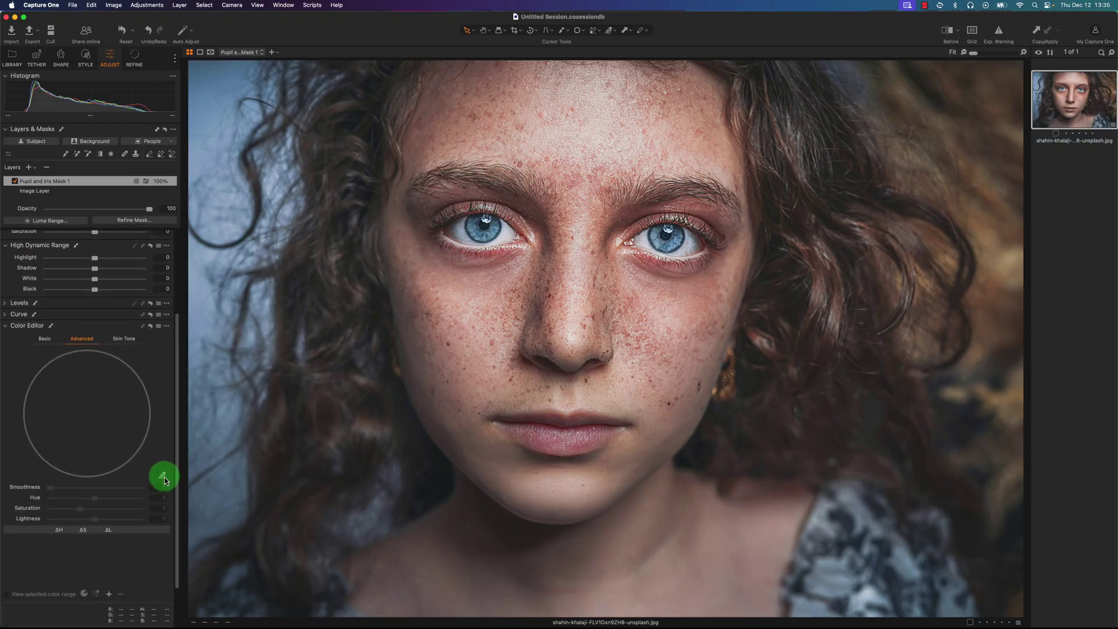
Sample the left iris blue in the Color Editor, raise its saturation to 114.4, and compare Before/After
click(163, 477)
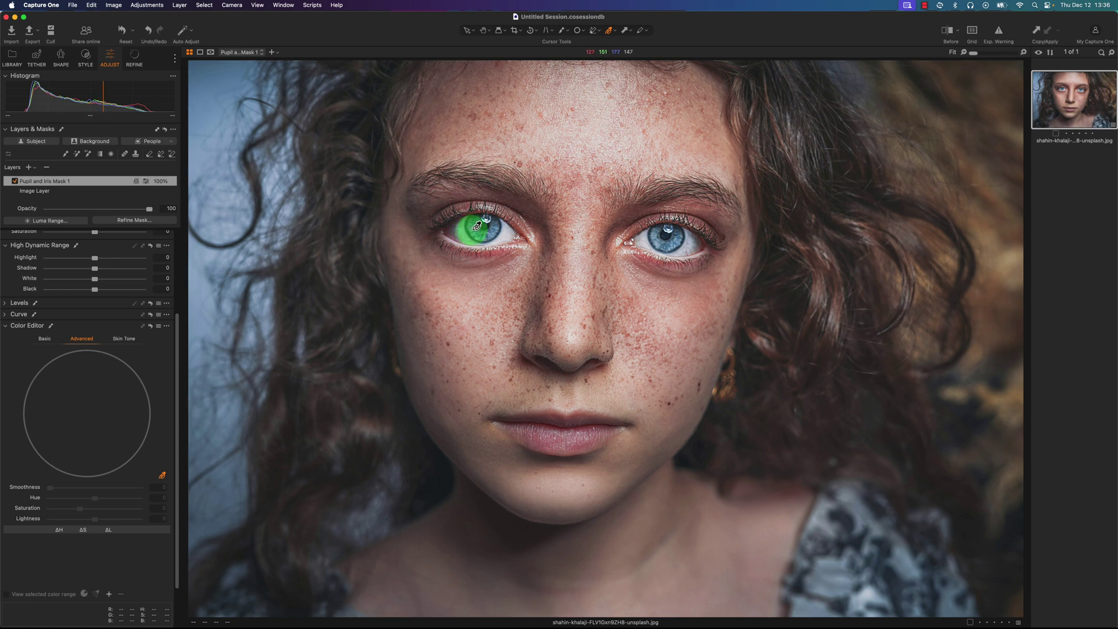
click(476, 226)
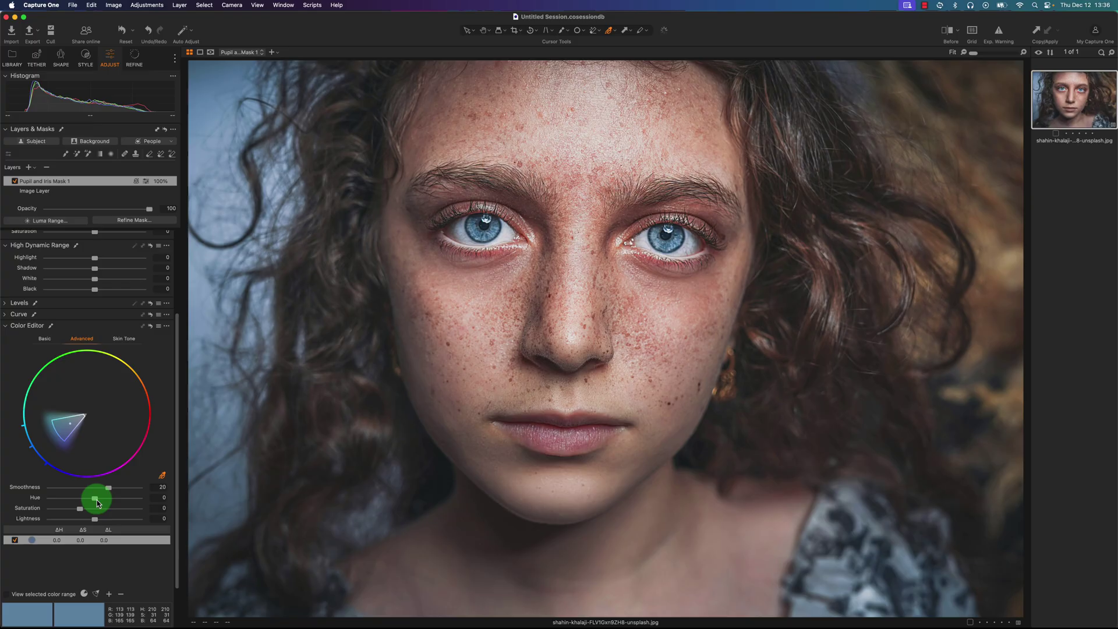
drag(96, 512, 115, 511)
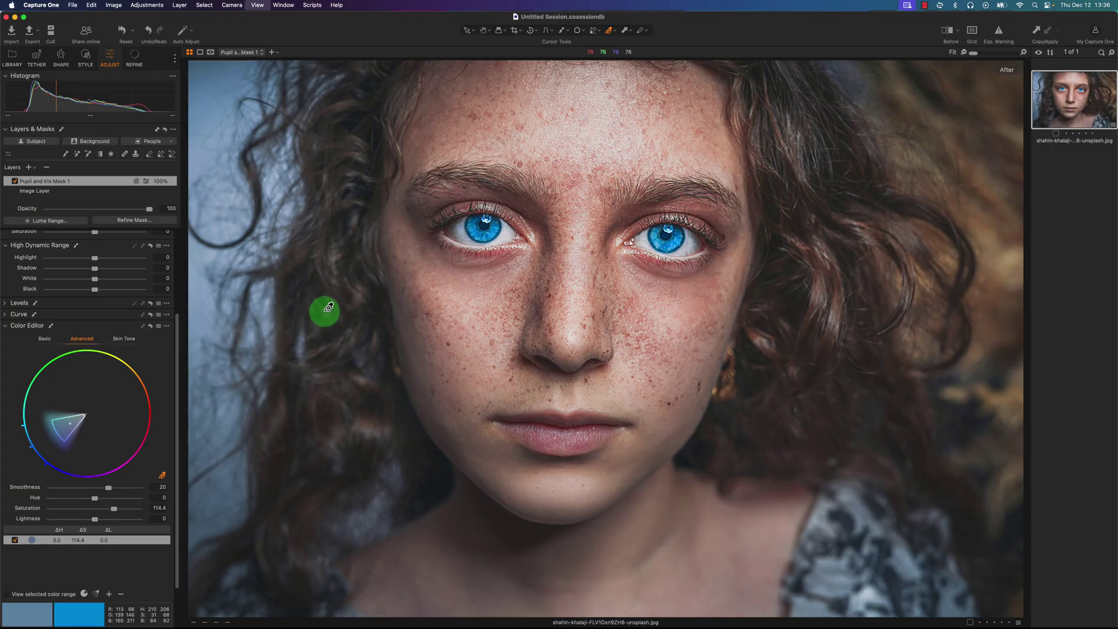
key(y)
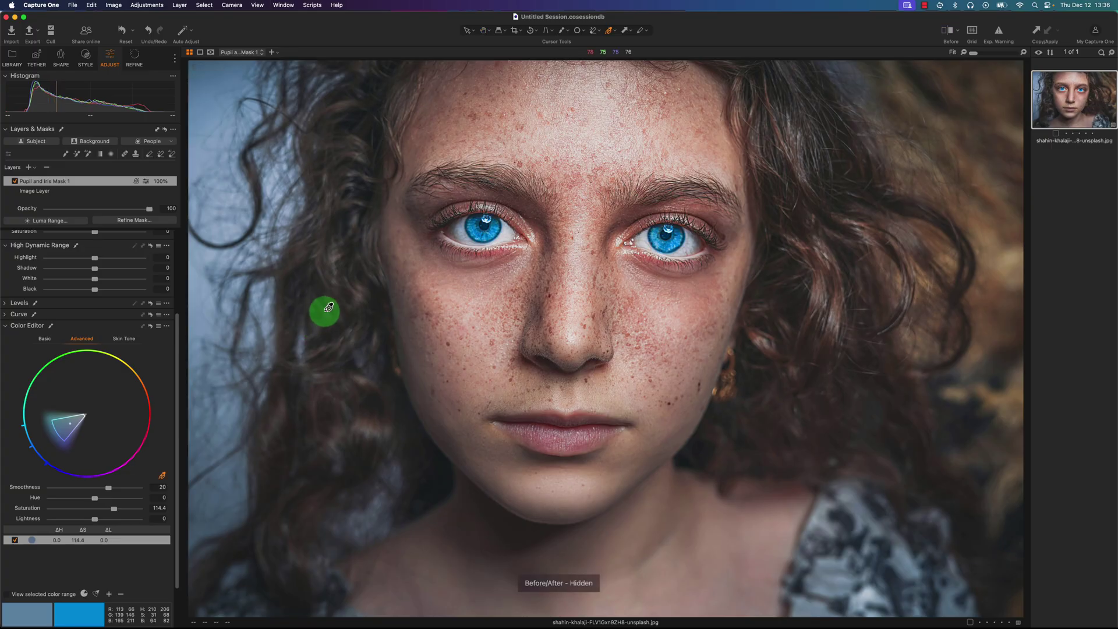
key(y)
key(y)
key(y)
key(y)
Pick the Select tool, expand the Clarity tool, and zoom and pan onto the left eye
scroll(174, 421, down, 3)
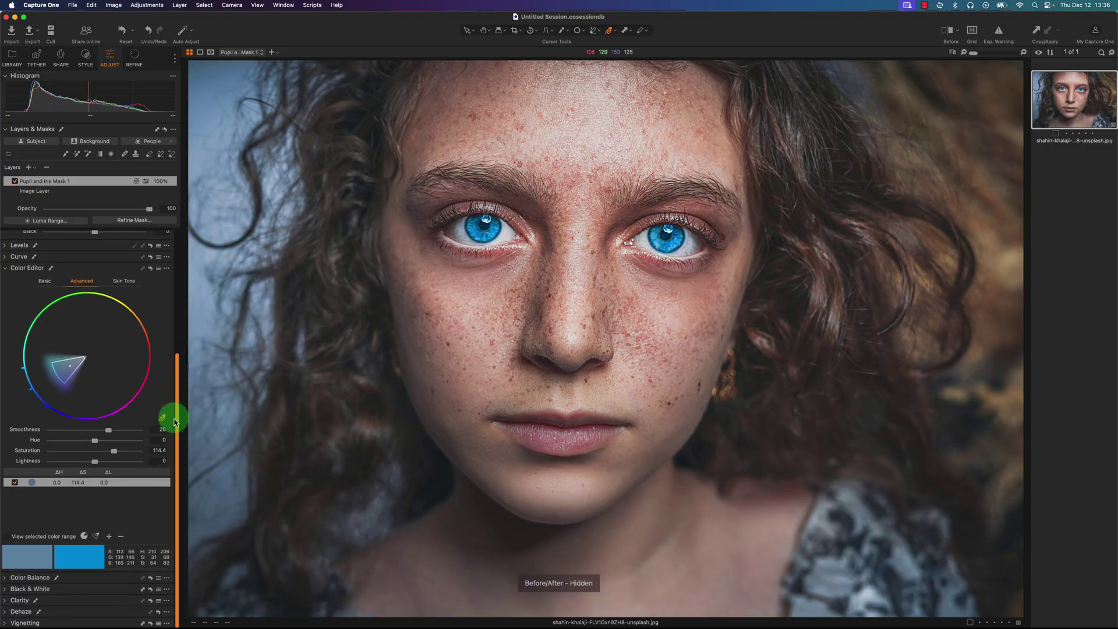
click(467, 29)
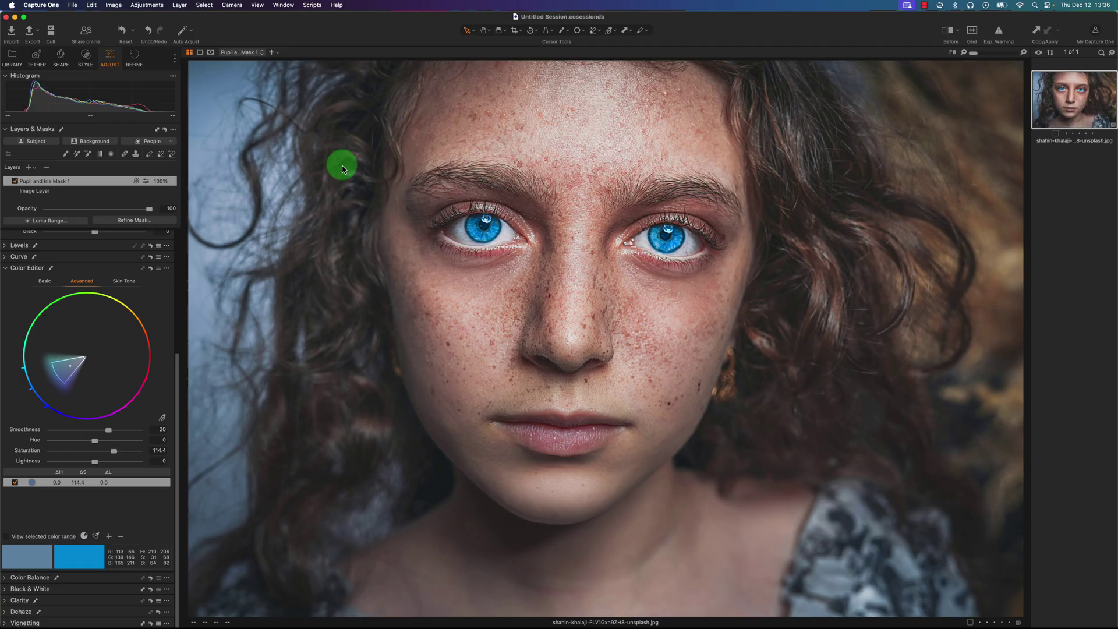
click(6, 604)
scroll(173, 583, down, 2)
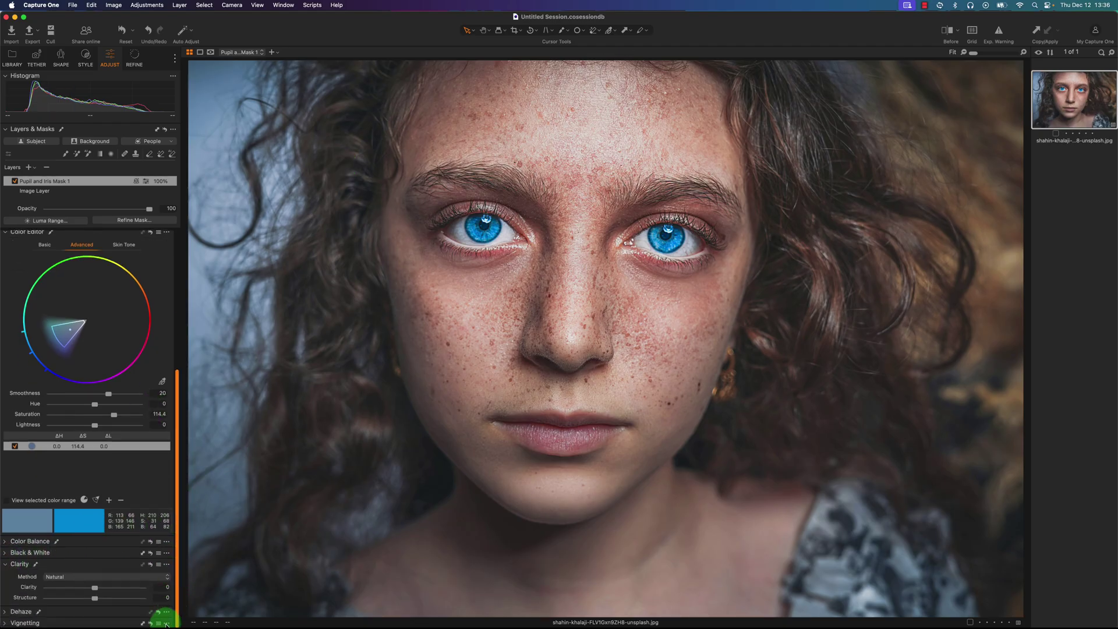
scroll(502, 217, up, 3)
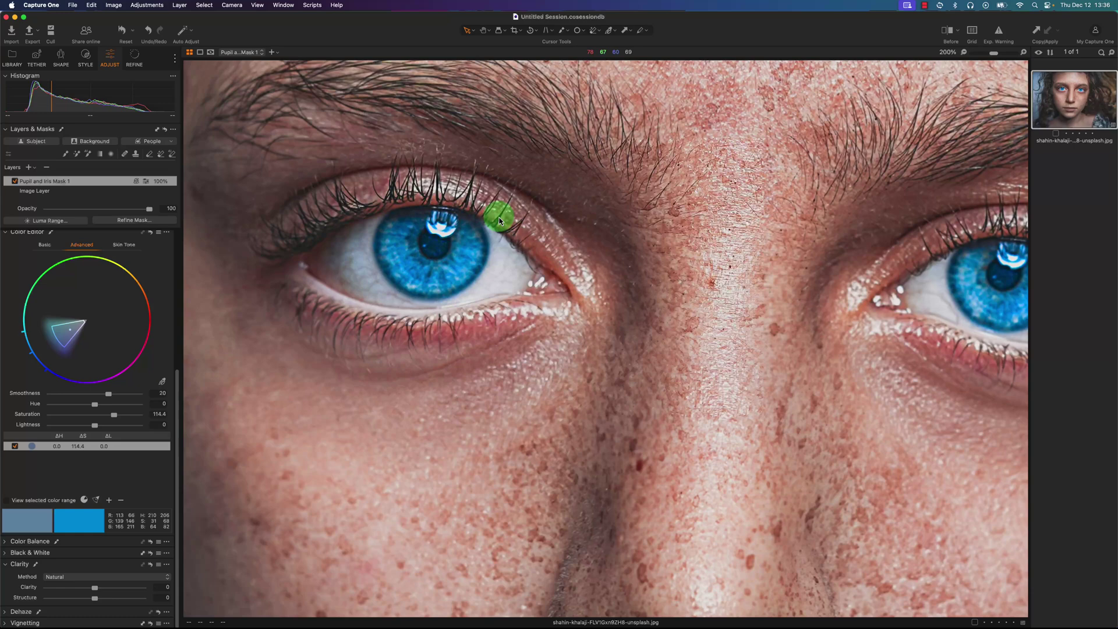
scroll(499, 220, up, 2)
drag(406, 237, 502, 253)
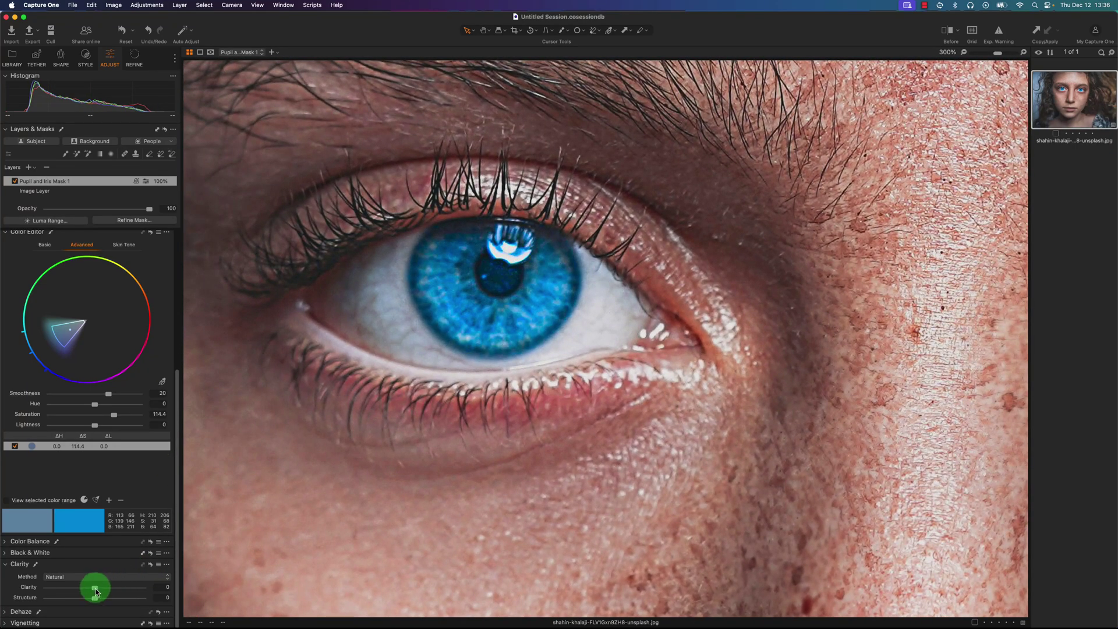
Set iris Clarity to 41 and Structure to 42, comparing with and without the boost
mouse_move(107, 587)
mouse_down()
mouse_move(117, 587)
mouse_move(96, 606)
mouse_move(117, 599)
mouse_up()
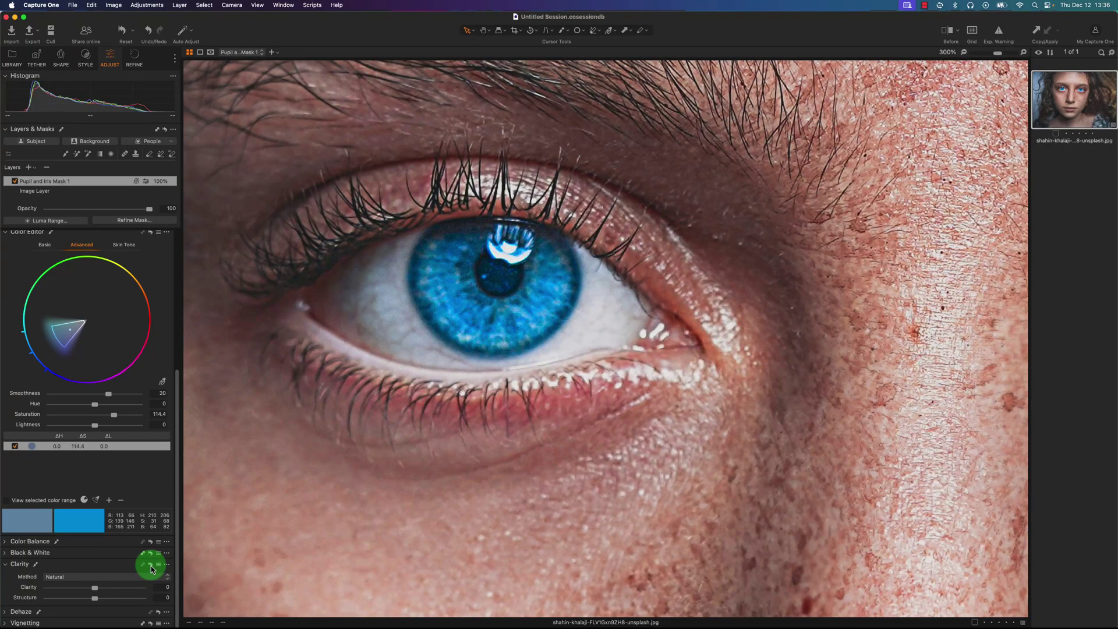
click(152, 569)
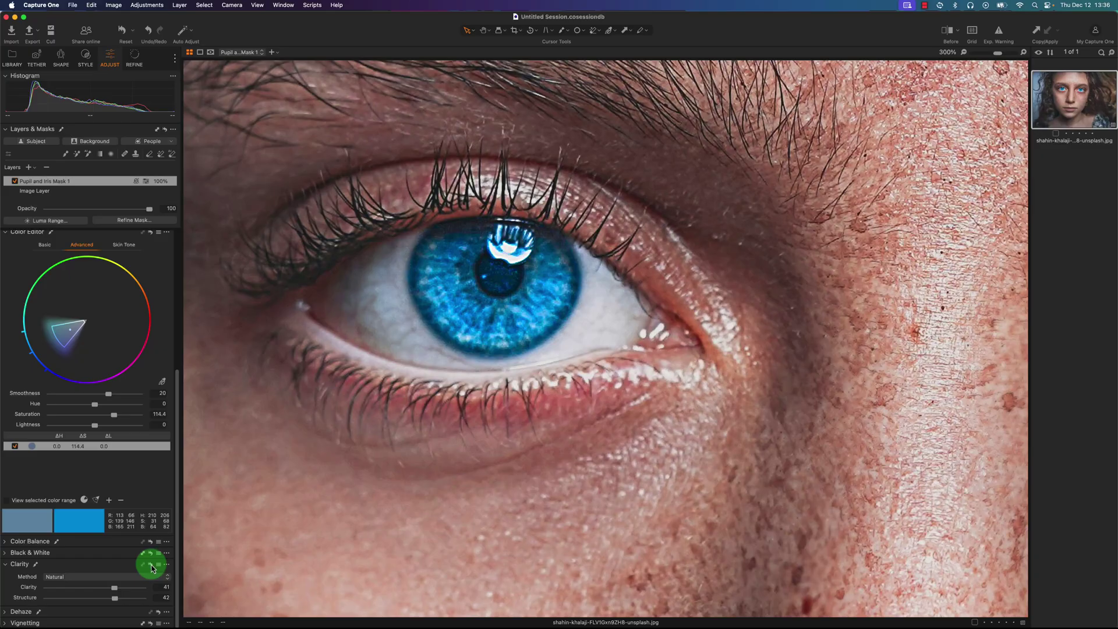
click(152, 569)
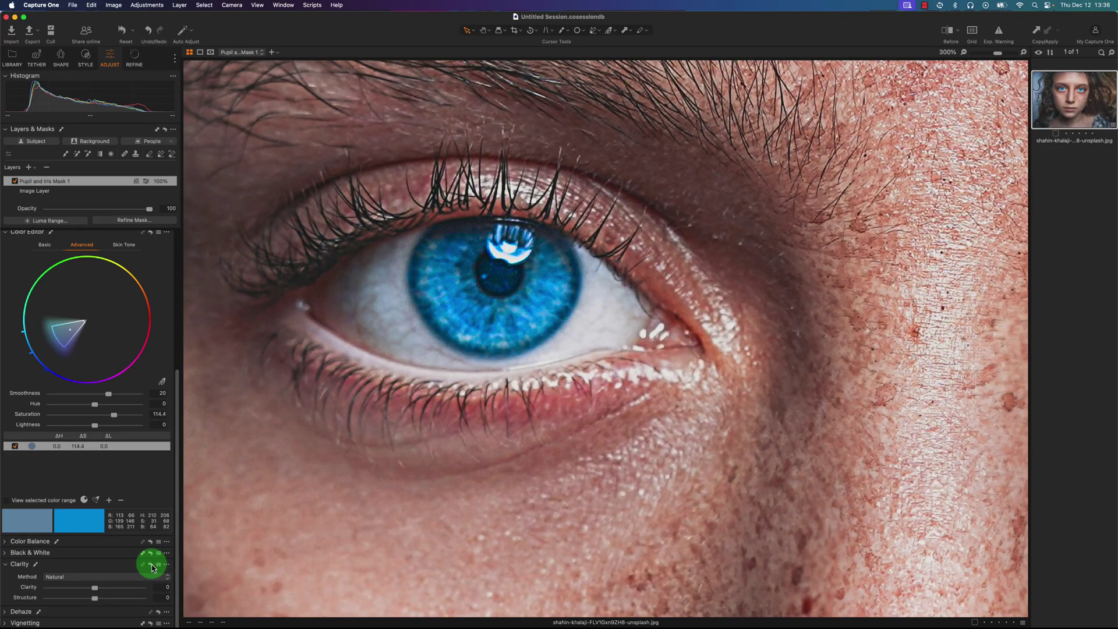
click(152, 565)
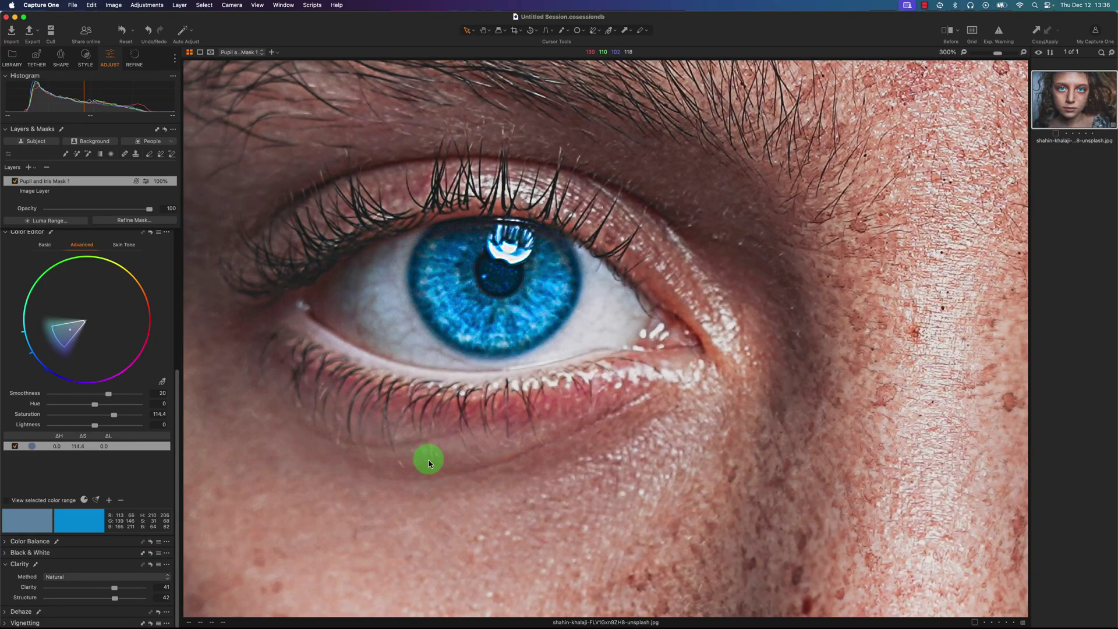
Zoom out with the zoom shortcuts until the viewer is set to Fit
scroll(424, 474, down, 2)
scroll(424, 474, up, 2)
key(super+minus)
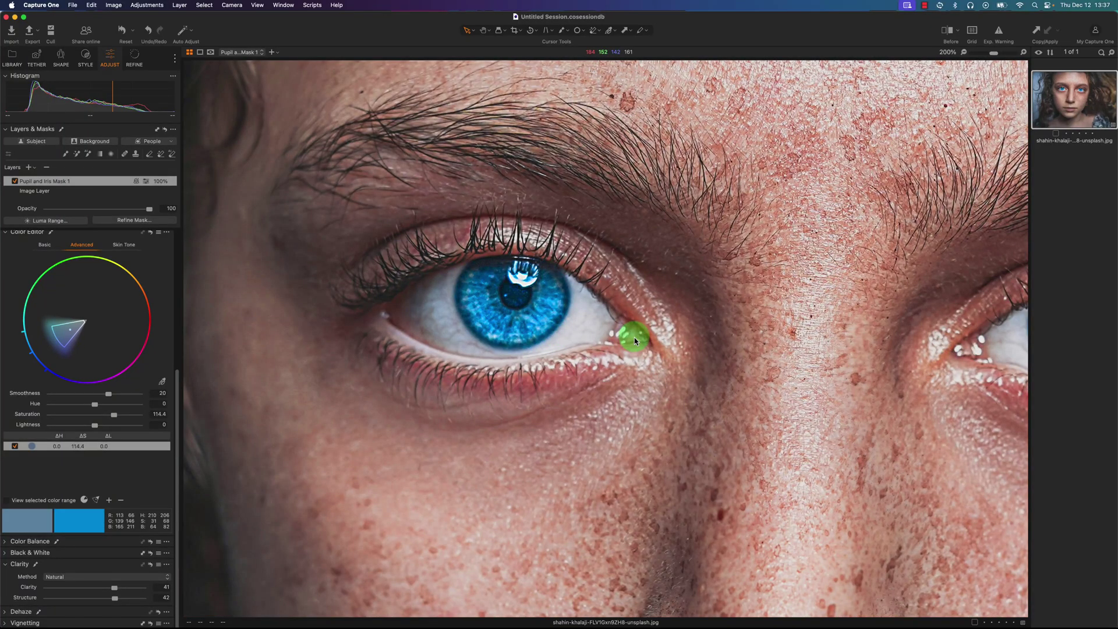
key(super+0)
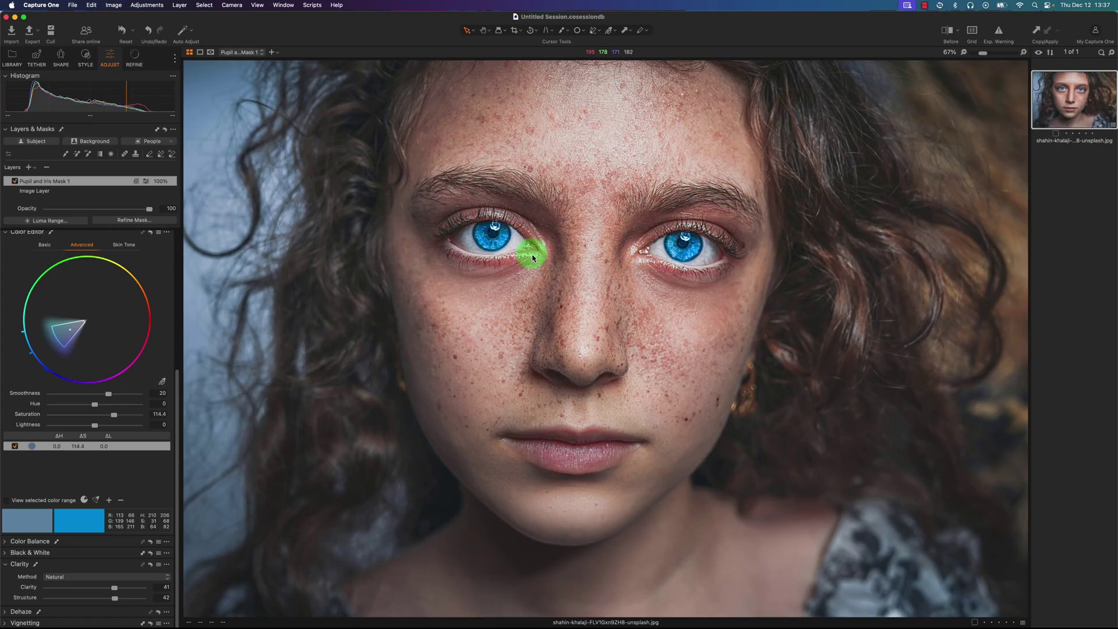
key(super+0)
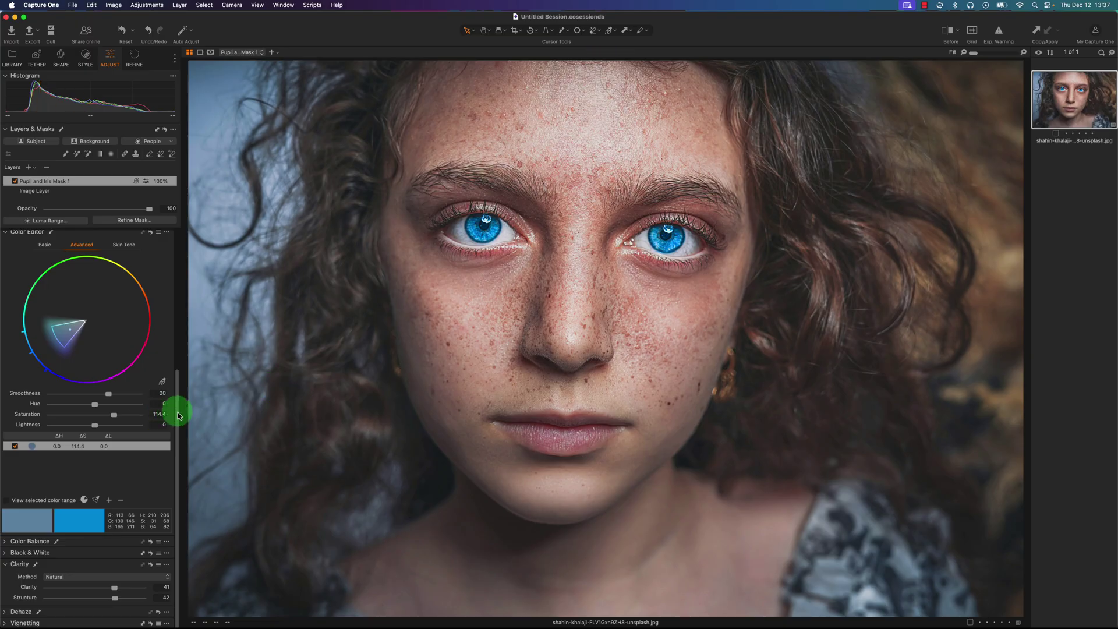
drag(178, 415, 176, 365)
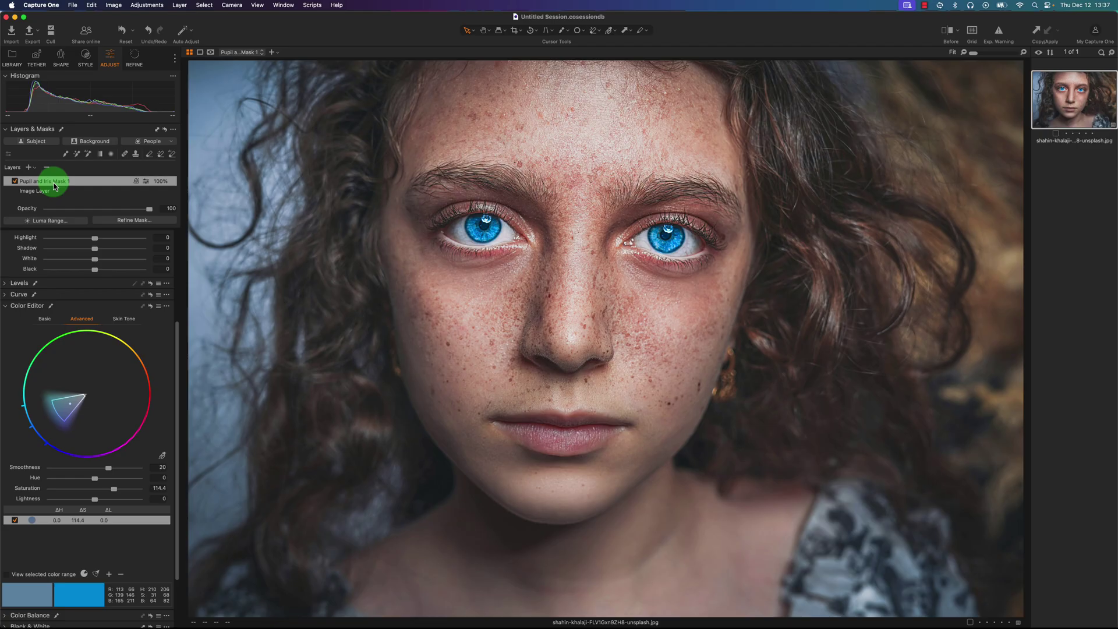
Duplicate the Pupil and Iris Mask 1 layer and name the copy 'BW'
right_click(53, 185)
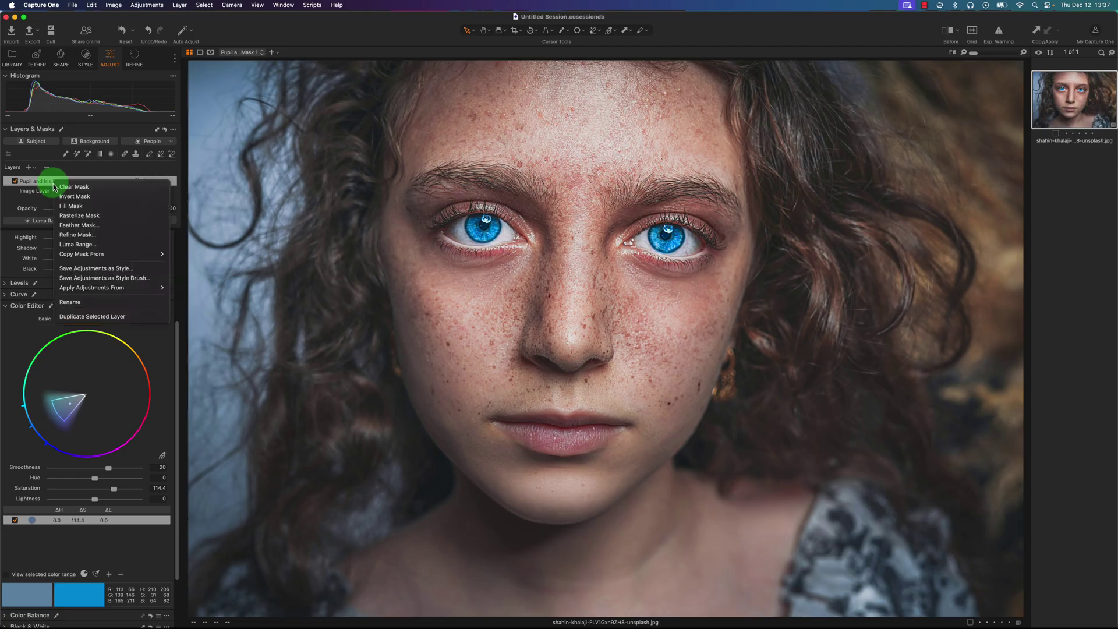
click(98, 318)
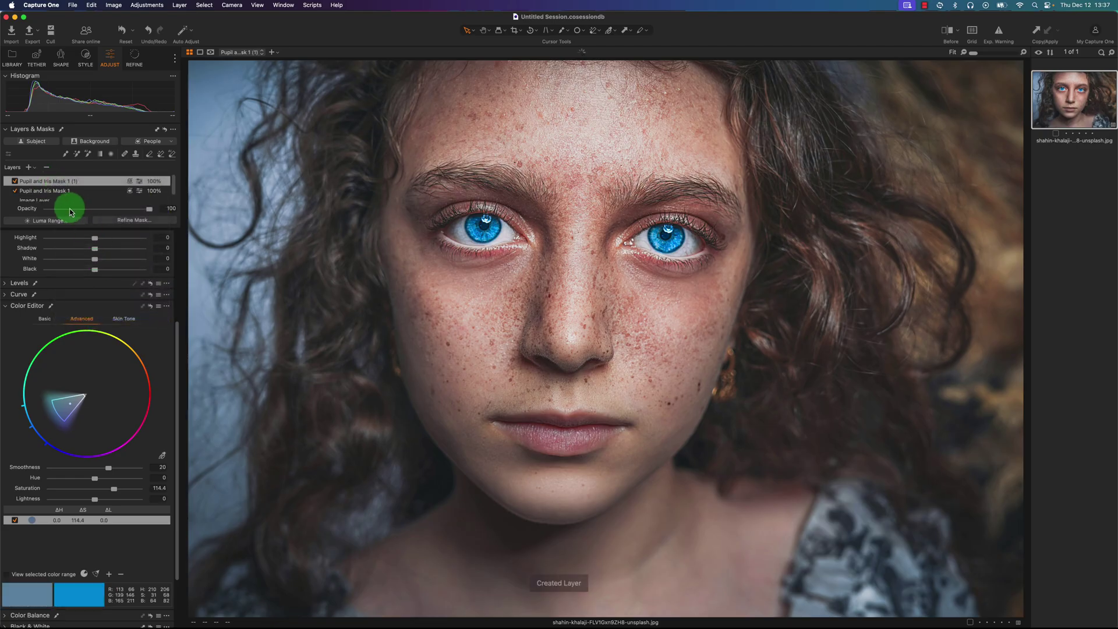
double_click(53, 181)
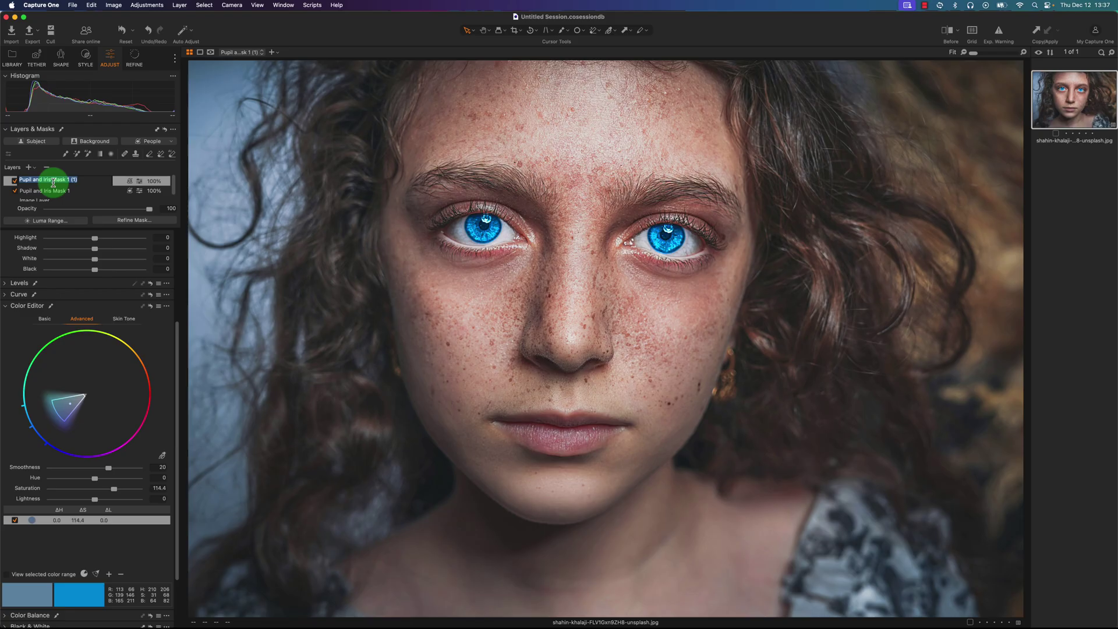
text(BW)
key(Return)
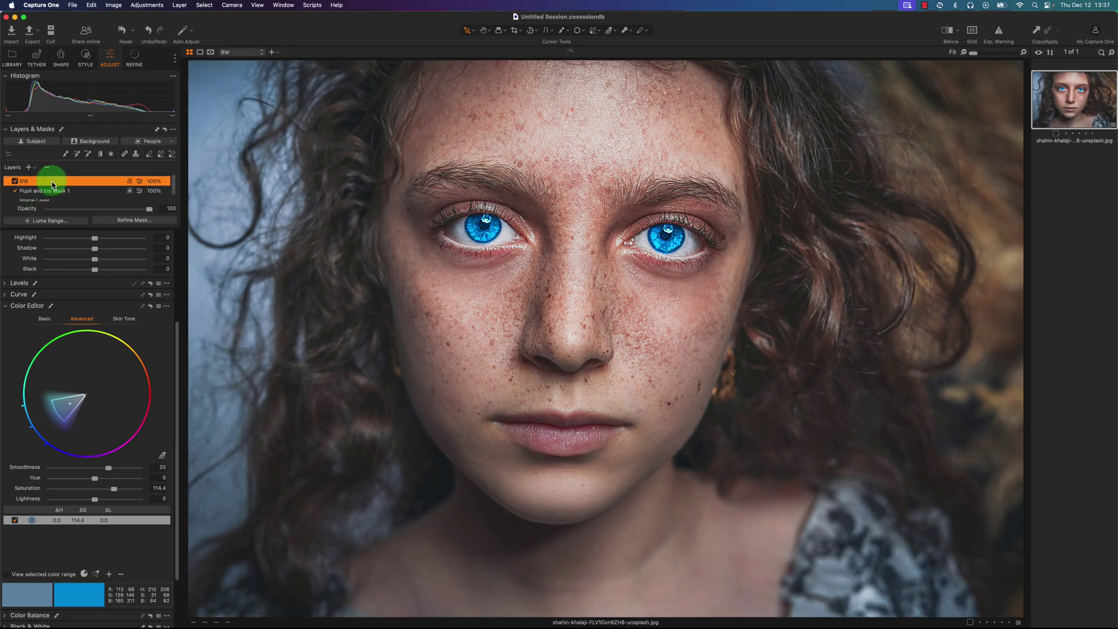
Invert the BW layer's mask, briefly showing the overlay to check it
right_click(51, 185)
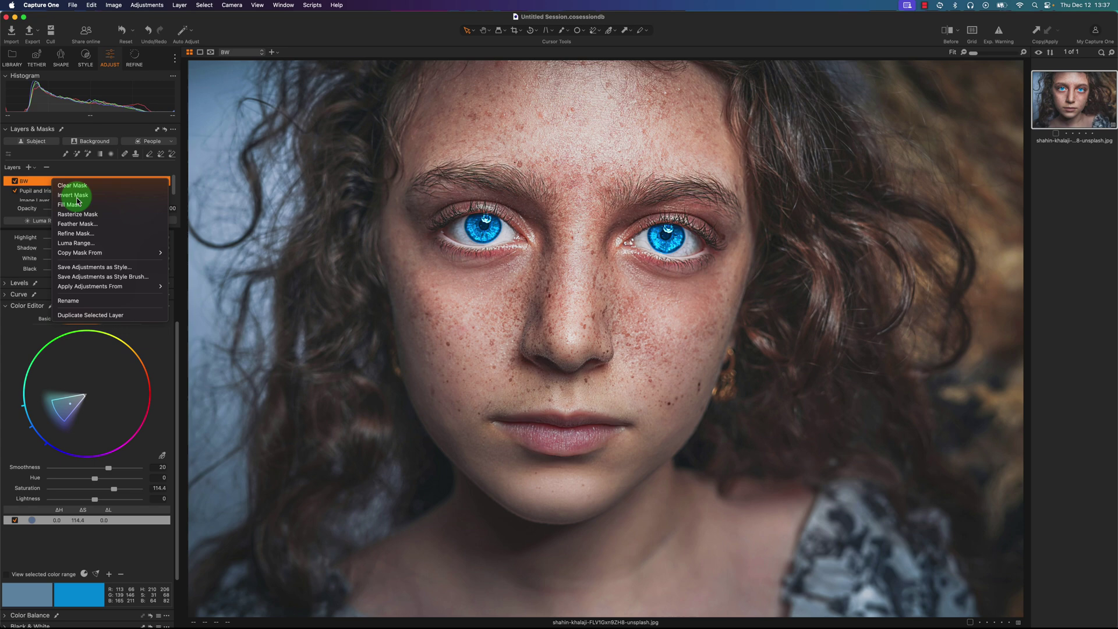
click(72, 195)
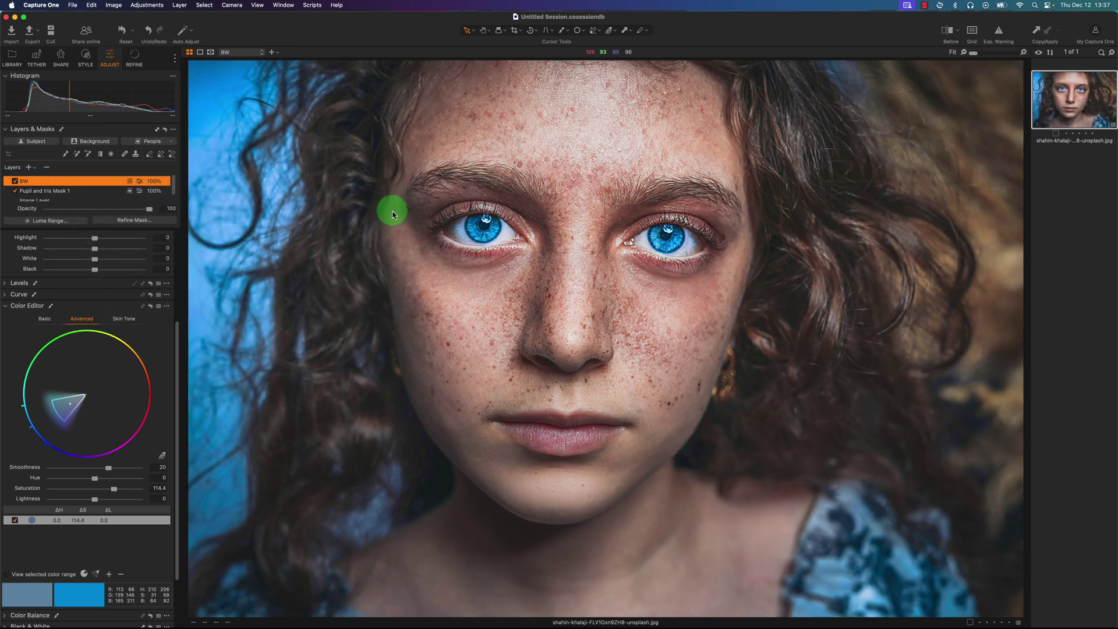
key(m)
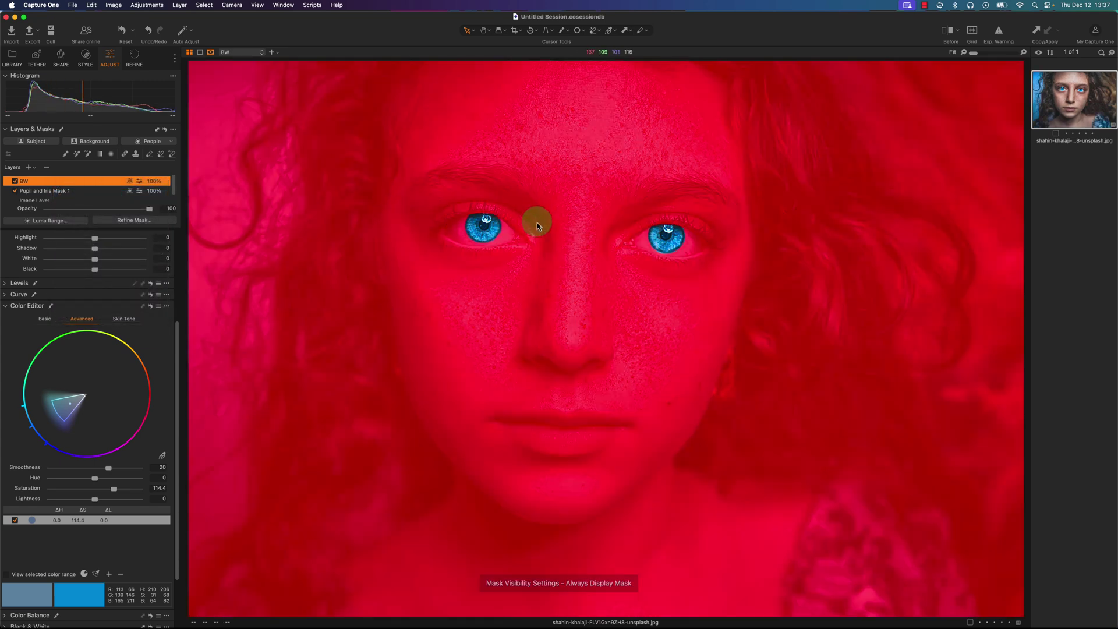
key(m)
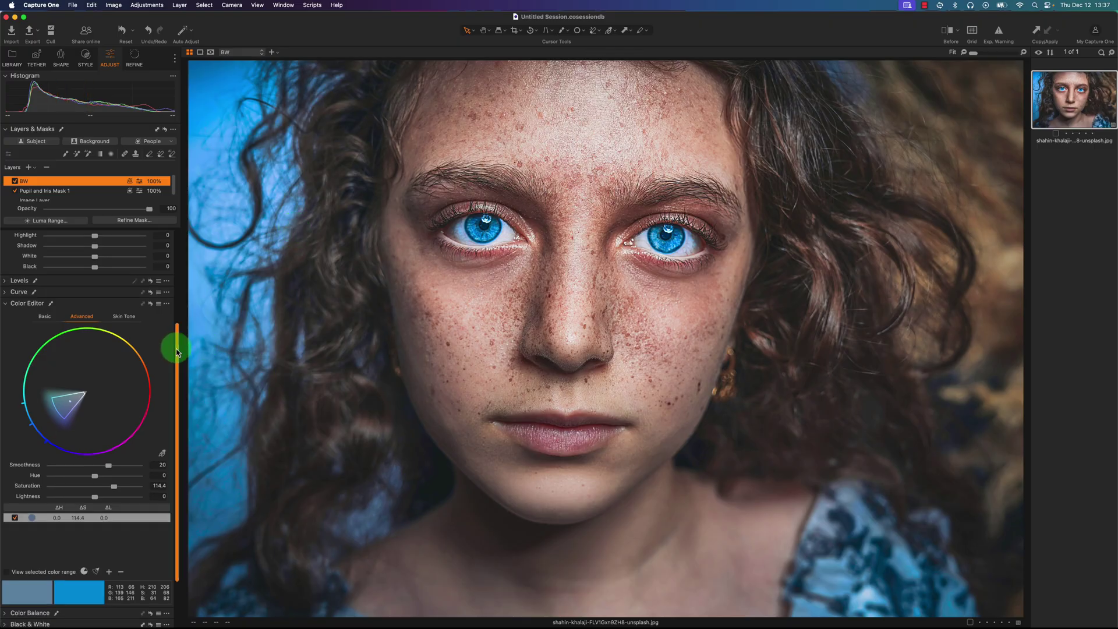
On the BW layer set Saturation -100, Contrast 10, Highlight -32 and White -28
mouse_move(174, 344)
mouse_down()
mouse_move(175, 369)
mouse_move(180, 249)
mouse_up()
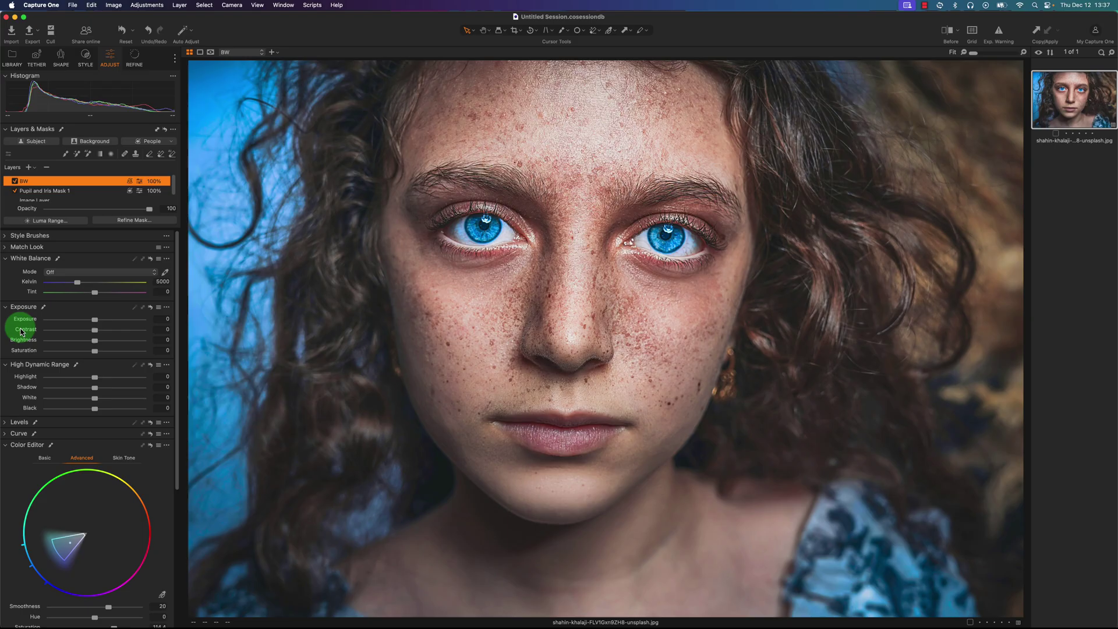
click(46, 350)
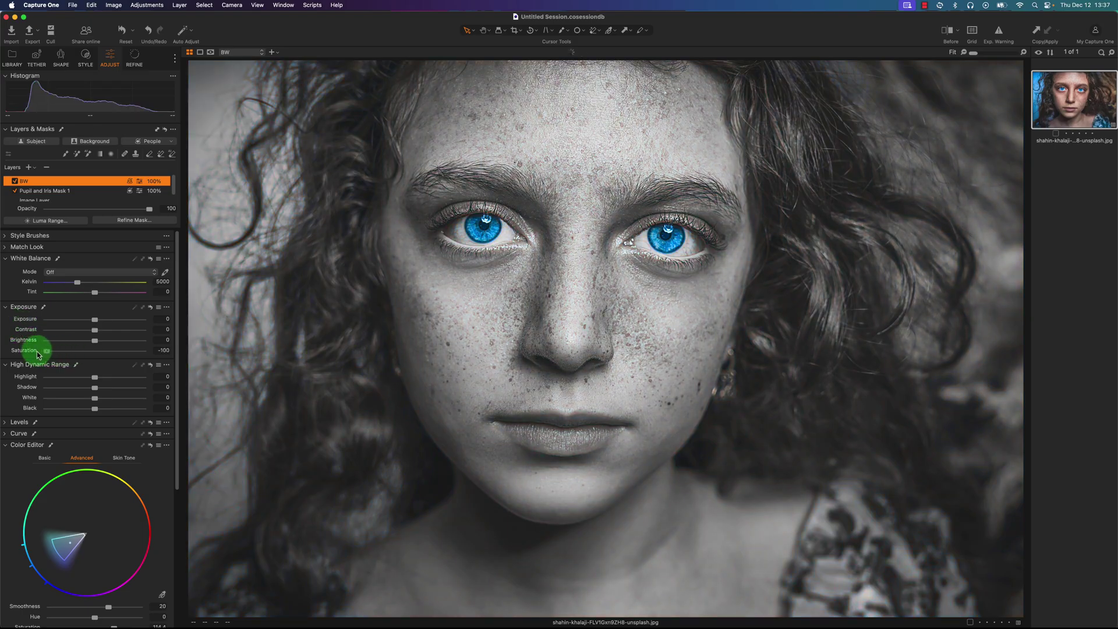
drag(95, 330, 110, 331)
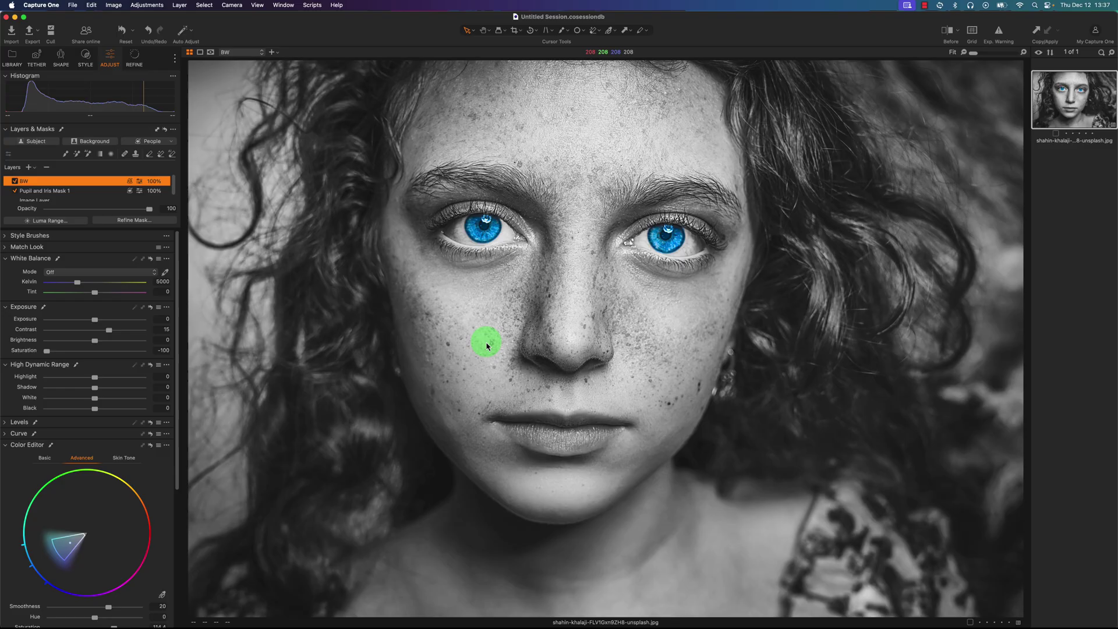
drag(95, 377, 81, 400)
drag(100, 342, 181, 436)
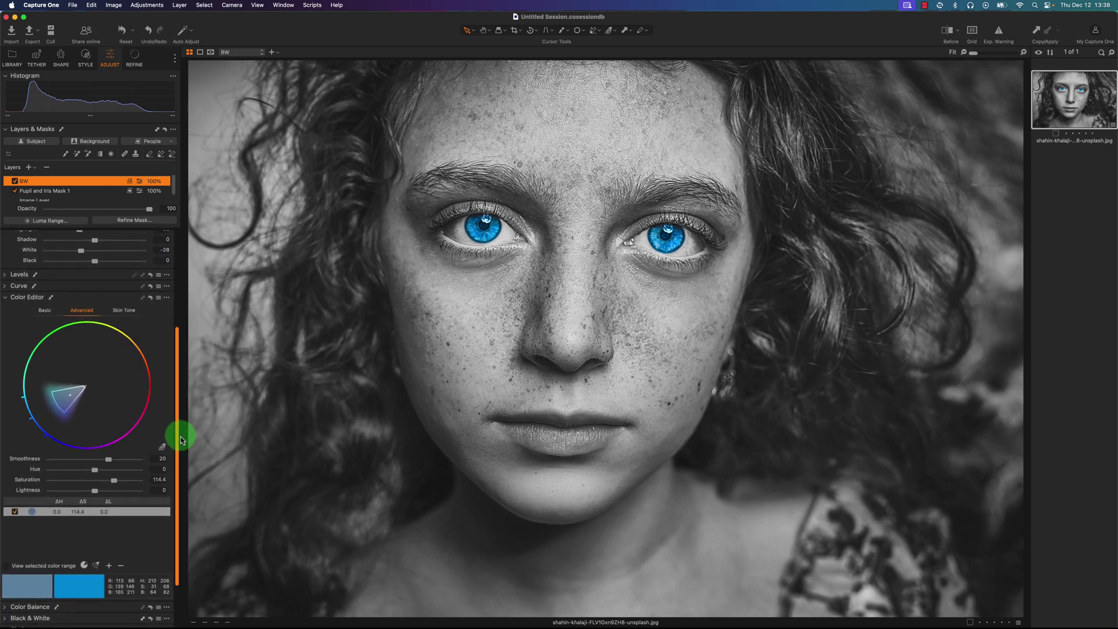
Add a midtone point on the BW layer's RGB curve, pulled slightly down
click(6, 287)
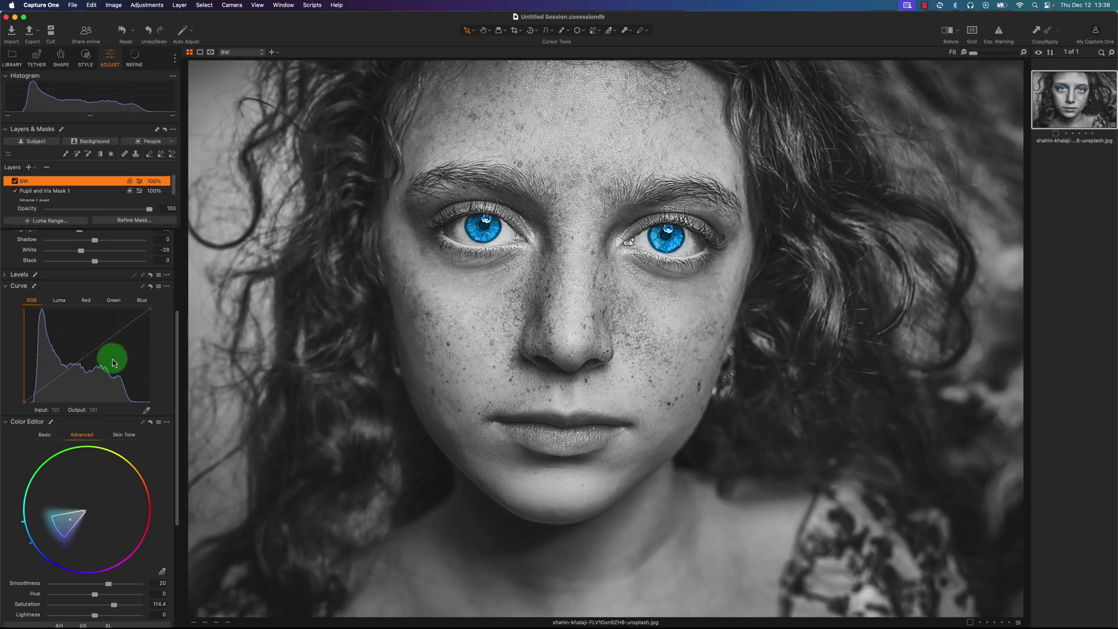
click(93, 355)
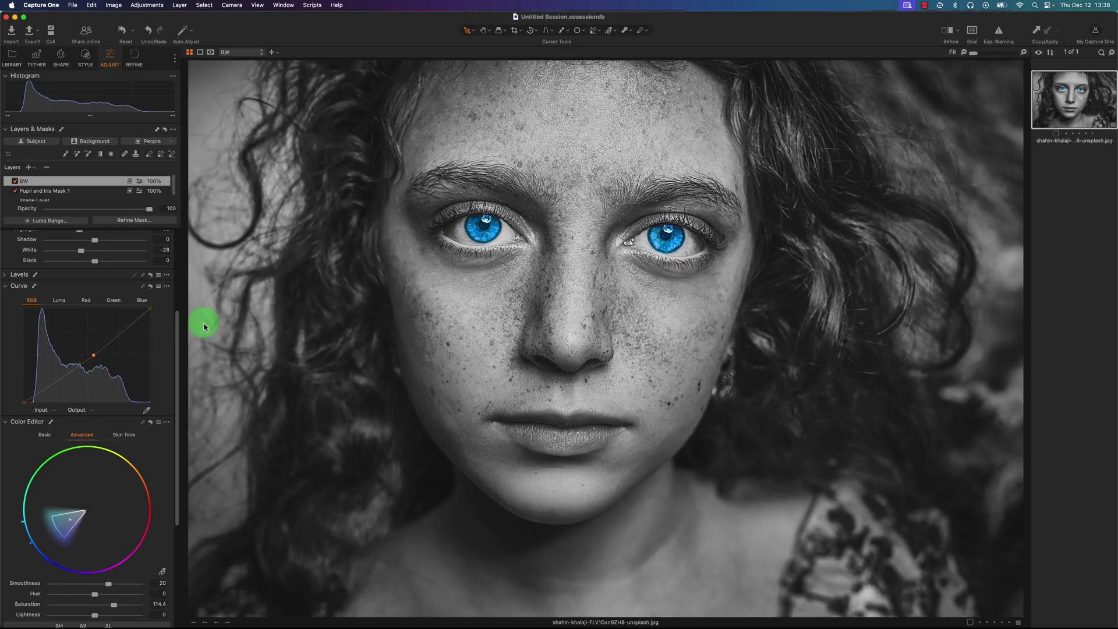
key(y)
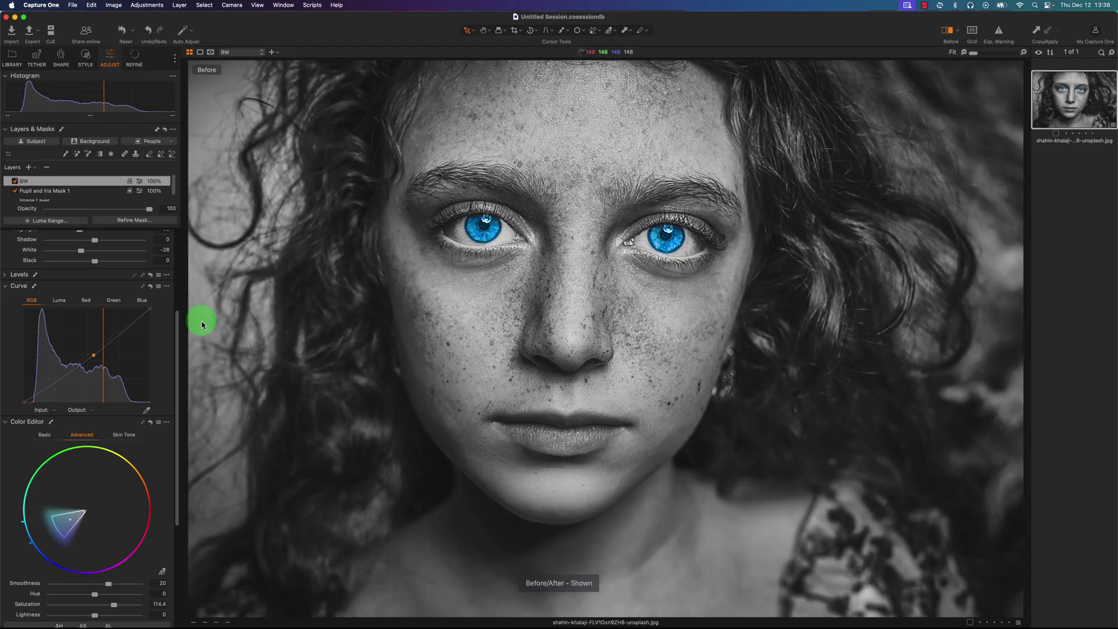
key(y)
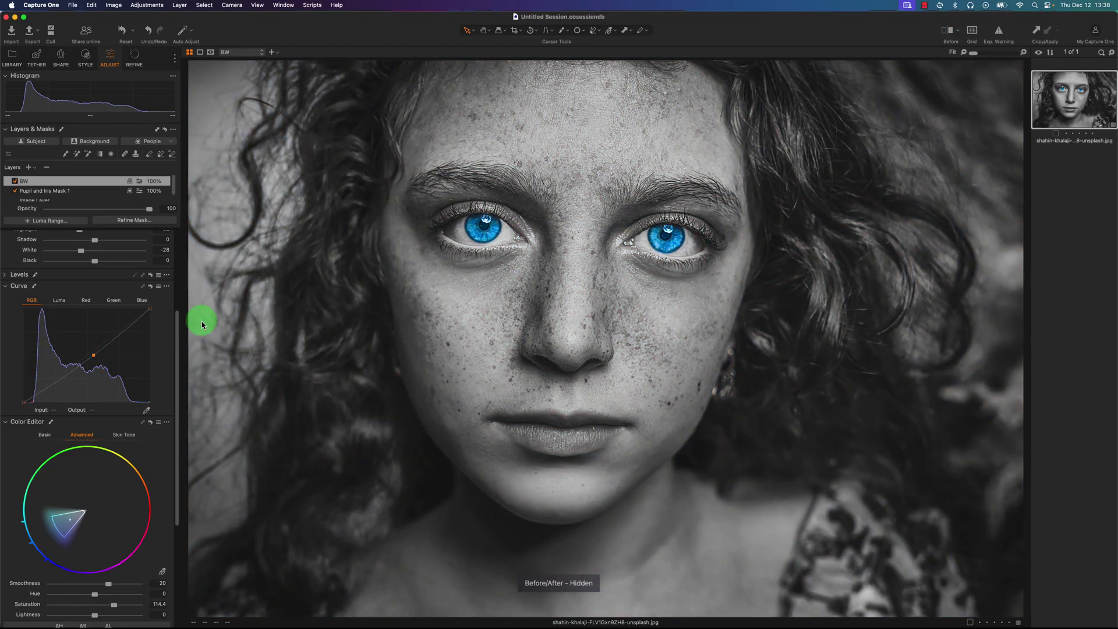
key(y)
key(y)
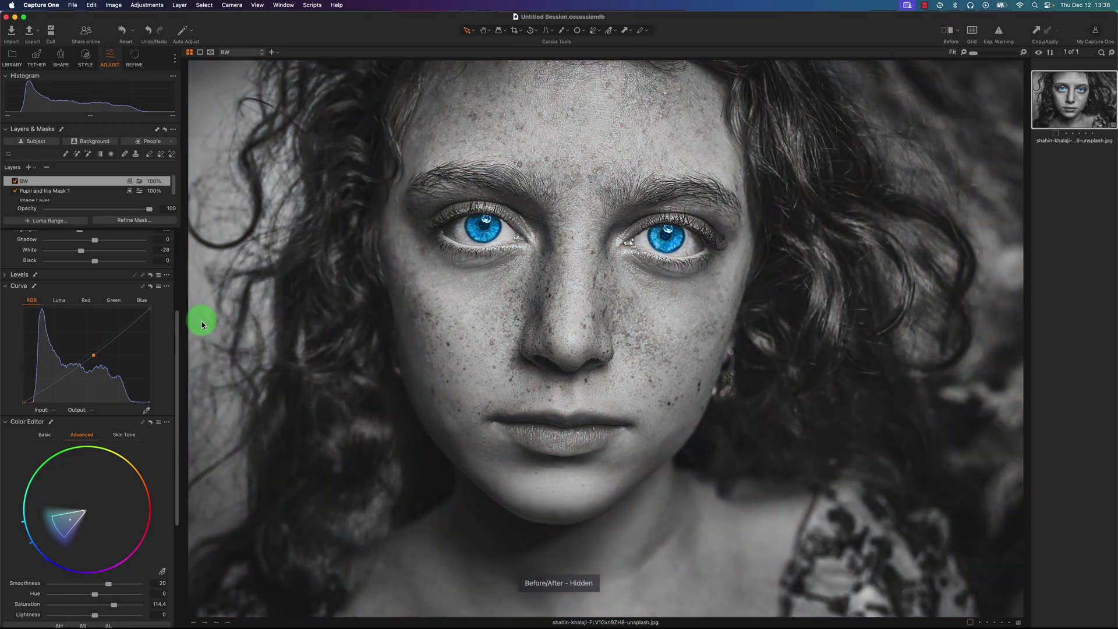